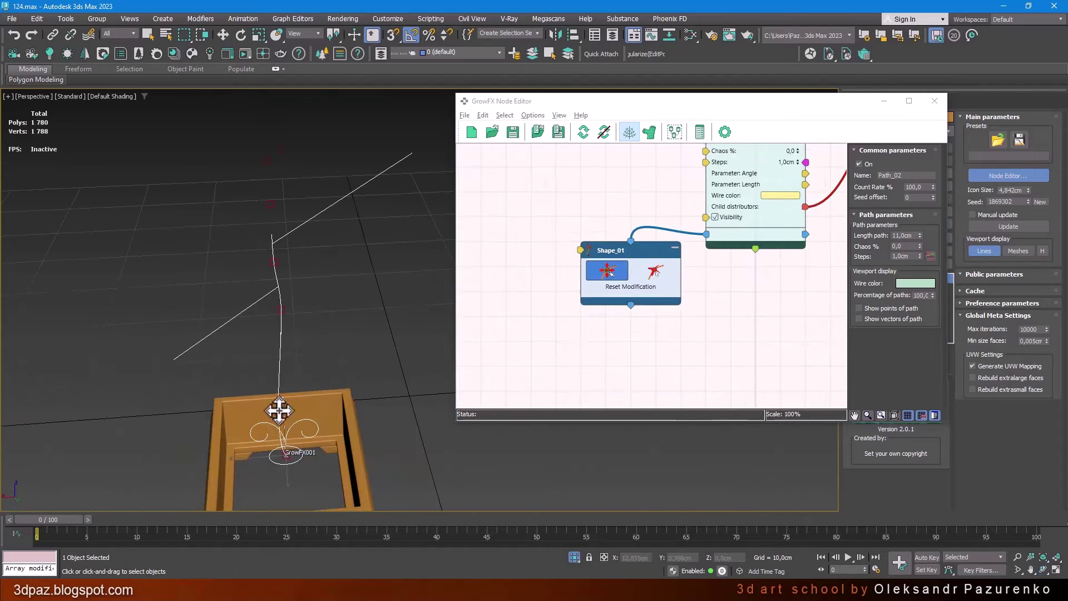
- Orbit and zoom around the GrowFX tree lines above the pot, with the Move tool active
{"action": "mouse_move", "coordinate": [262, 252]}
{"action": "middle_mouse_down", "text": "alt"}
{"action": "mouse_move", "coordinate": [301, 341]}
{"action": "mouse_move", "coordinate": [381, 285]}
{"action": "mouse_move", "coordinate": [281, 179]}
{"action": "mouse_move", "coordinate": [312, 271]}
{"action": "mouse_move", "coordinate": [373, 290]}
{"action": "mouse_move", "coordinate": [276, 369]}
{"action": "mouse_move", "coordinate": [309, 303]}
{"action": "mouse_move", "coordinate": [272, 293]}
{"action": "mouse_move", "coordinate": [345, 300]}
{"action": "mouse_move", "coordinate": [403, 257]}
{"action": "middle_mouse_up", "text": "alt"}
{"action": "key", "text": "w"}
{"action": "scroll", "coordinate": [684, 300], "scroll_direction": "down", "scroll_amount": 5}
{"action": "scroll", "coordinate": [646, 332], "scroll_direction": "up", "scroll_amount": 5}
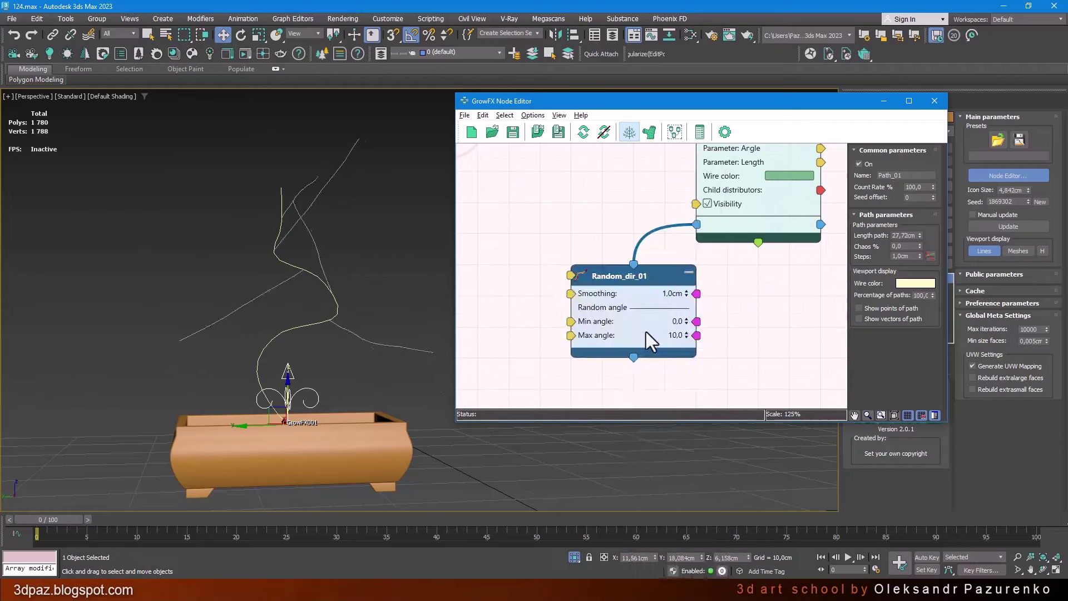
{"action": "scroll", "coordinate": [626, 269], "scroll_direction": "down", "scroll_amount": 3}
{"action": "scroll", "coordinate": [626, 269], "scroll_direction": "up", "scroll_amount": 5}
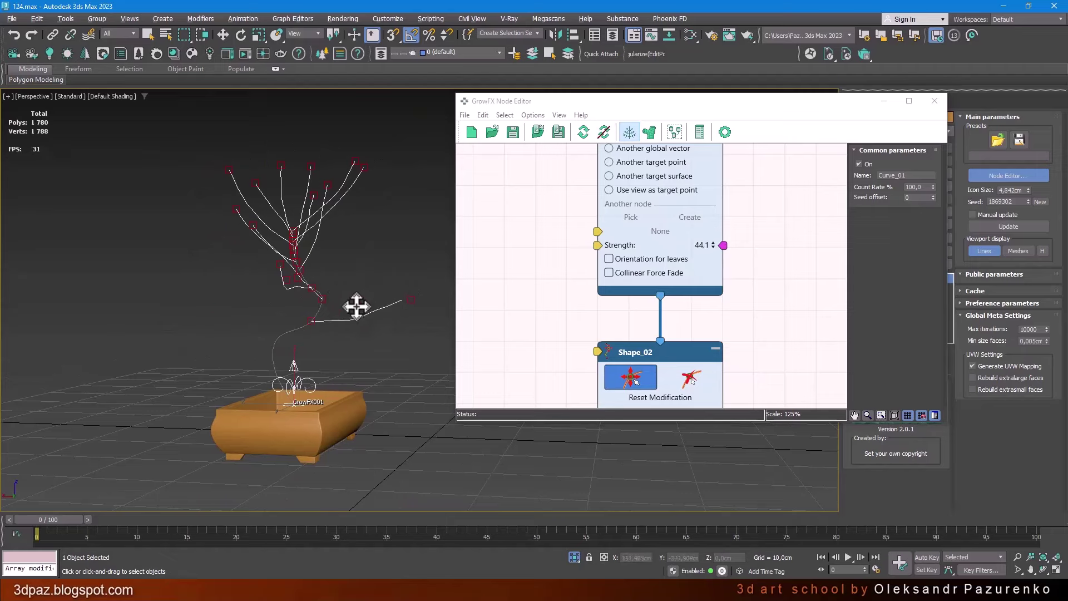
- Toggle Shape_02 and pull the right ends of Curve_02 and Curve_03 down to bend the branches
{"action": "mouse_move", "coordinate": [355, 305]}
{"action": "middle_mouse_down", "text": "alt"}
{"action": "mouse_move", "coordinate": [436, 313]}
{"action": "mouse_move", "coordinate": [606, 374]}
{"action": "middle_mouse_up", "text": "alt"}
{"action": "left_click", "coordinate": [606, 374]}
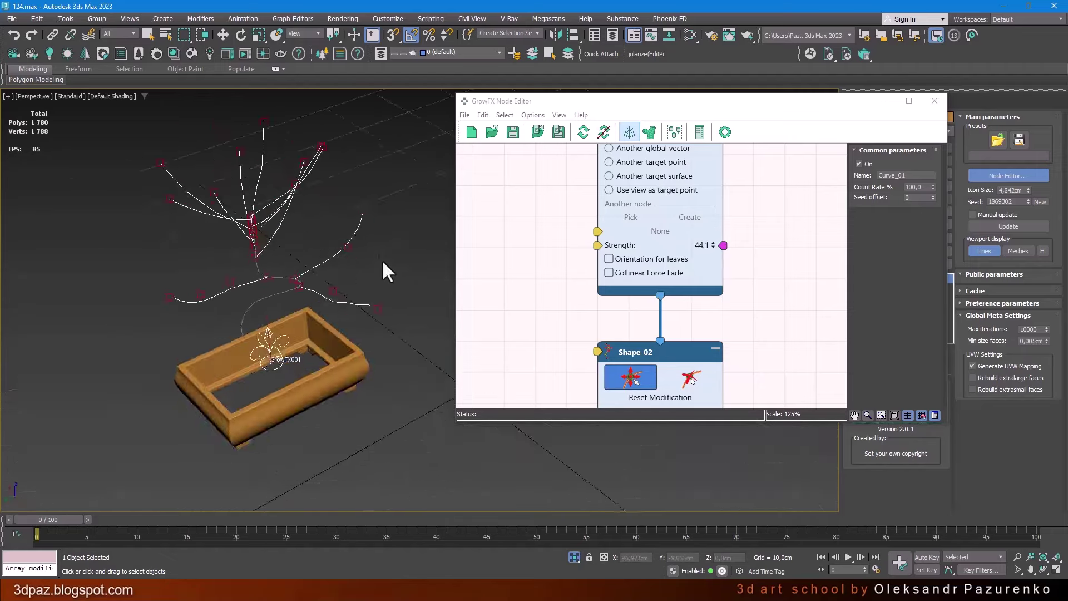
{"action": "mouse_move", "coordinate": [381, 259]}
{"action": "middle_mouse_down", "text": "alt"}
{"action": "mouse_move", "coordinate": [500, 258]}
{"action": "mouse_move", "coordinate": [515, 302]}
{"action": "mouse_move", "coordinate": [383, 287]}
{"action": "middle_mouse_up", "text": "alt"}
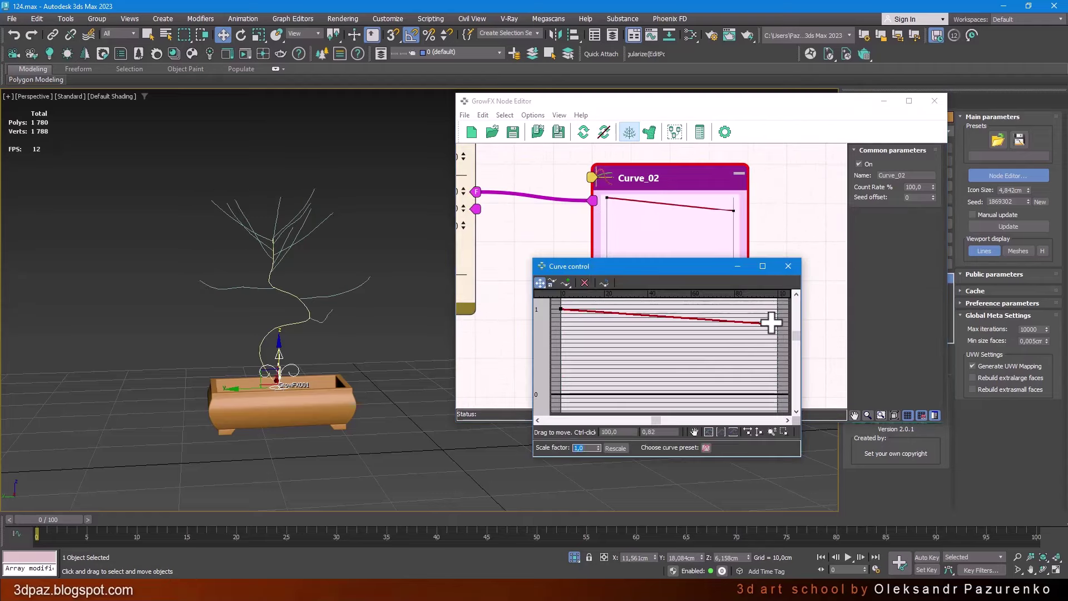
{"action": "mouse_move", "coordinate": [770, 317]}
{"action": "left_mouse_down"}
{"action": "mouse_move", "coordinate": [735, 315]}
{"action": "mouse_move", "coordinate": [777, 345]}
{"action": "left_mouse_up"}
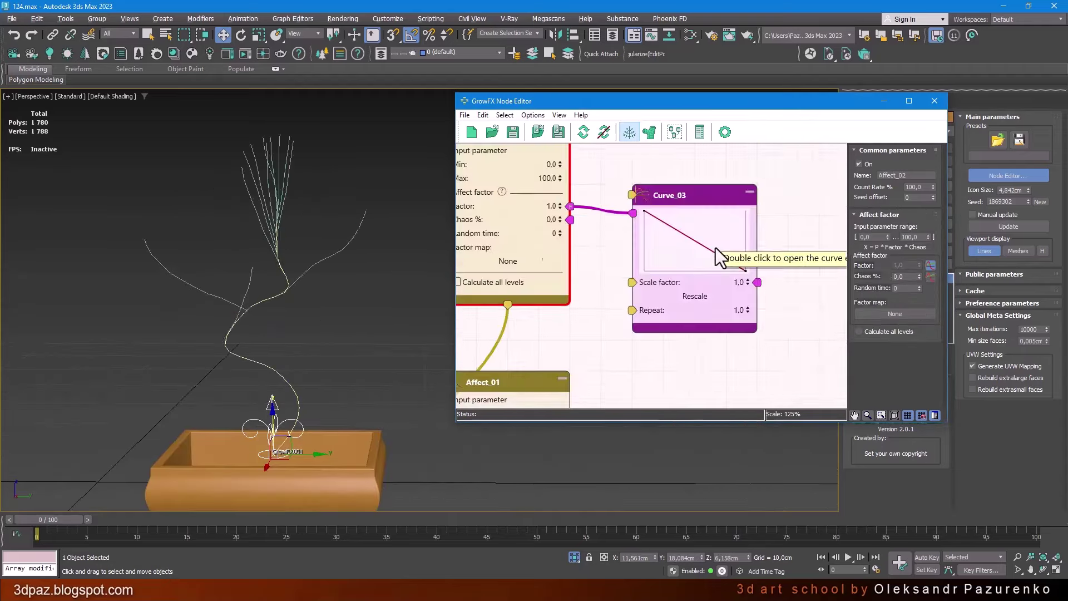
{"action": "double_click", "coordinate": [715, 248]}
{"action": "left_click_drag", "start_coordinate": [816, 320], "coordinate": [816, 350]}
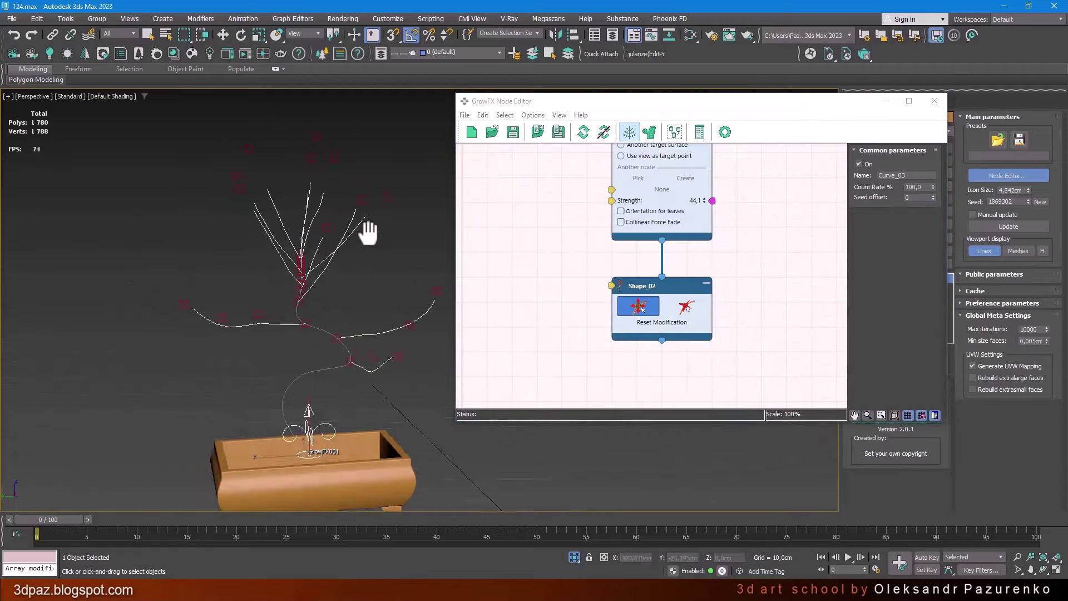
{"action": "middle_click_drag", "start_coordinate": [367, 232], "coordinate": [334, 264], "text": "alt"}
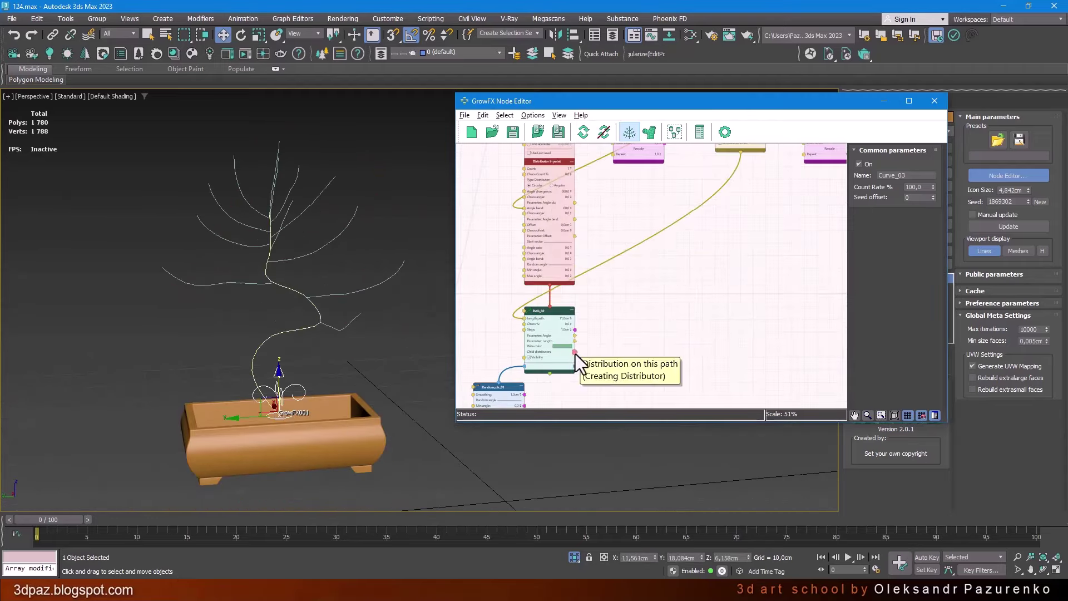
- Add a Vector_dir_02 node to Path_03 with Strength about 220
{"action": "scroll", "coordinate": [676, 317], "scroll_direction": "up", "scroll_amount": 3}
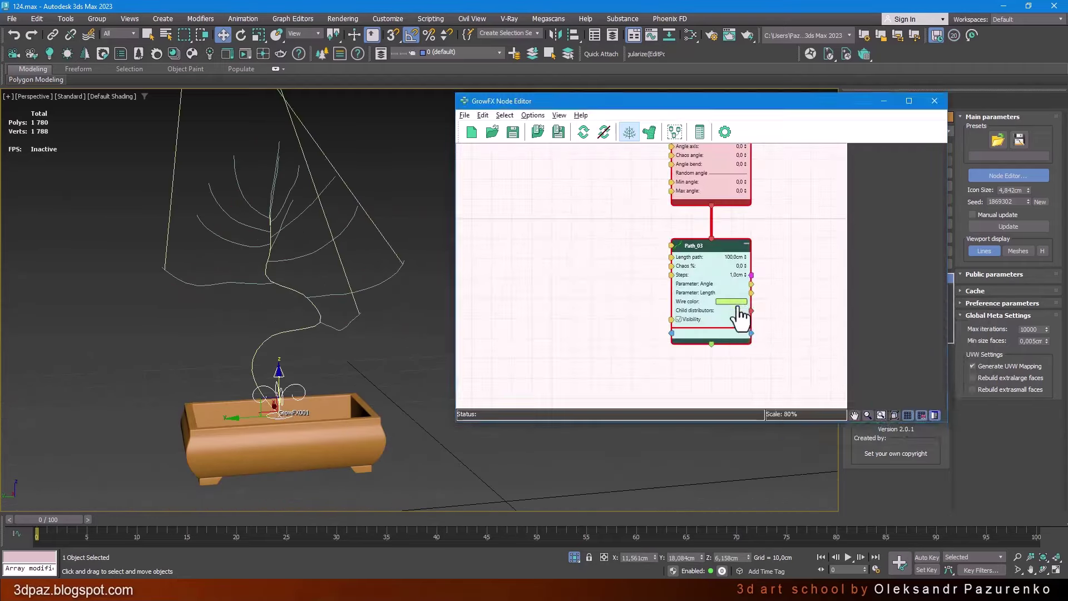
{"action": "scroll", "coordinate": [714, 196], "scroll_direction": "up", "scroll_amount": 2}
{"action": "middle_click_drag", "start_coordinate": [714, 197], "coordinate": [732, 302]}
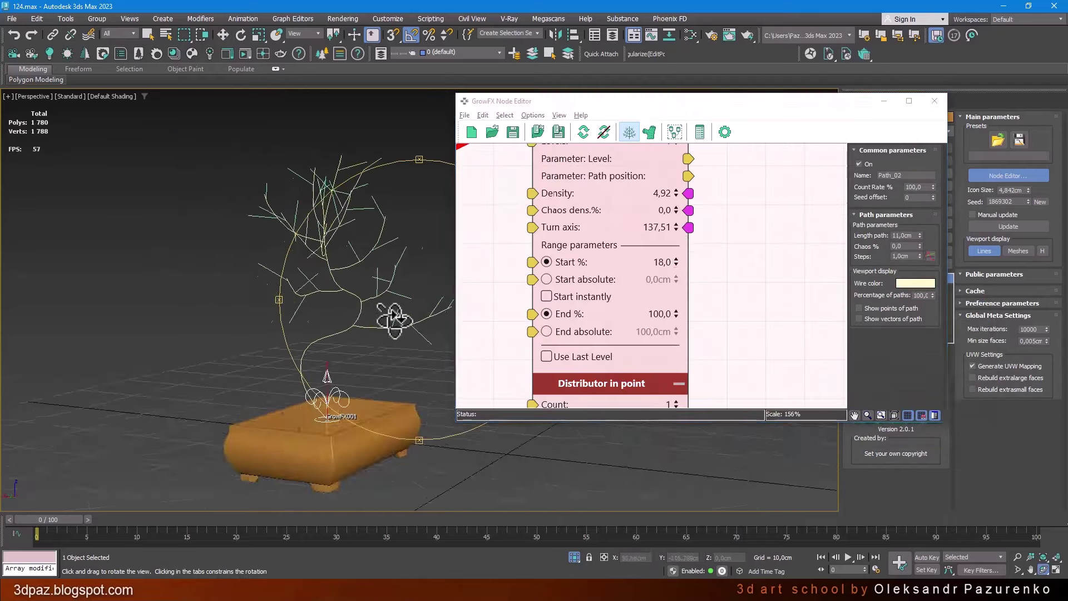
{"action": "left_click", "coordinate": [618, 182]}
{"action": "scroll", "coordinate": [670, 320], "scroll_direction": "up", "scroll_amount": 3}
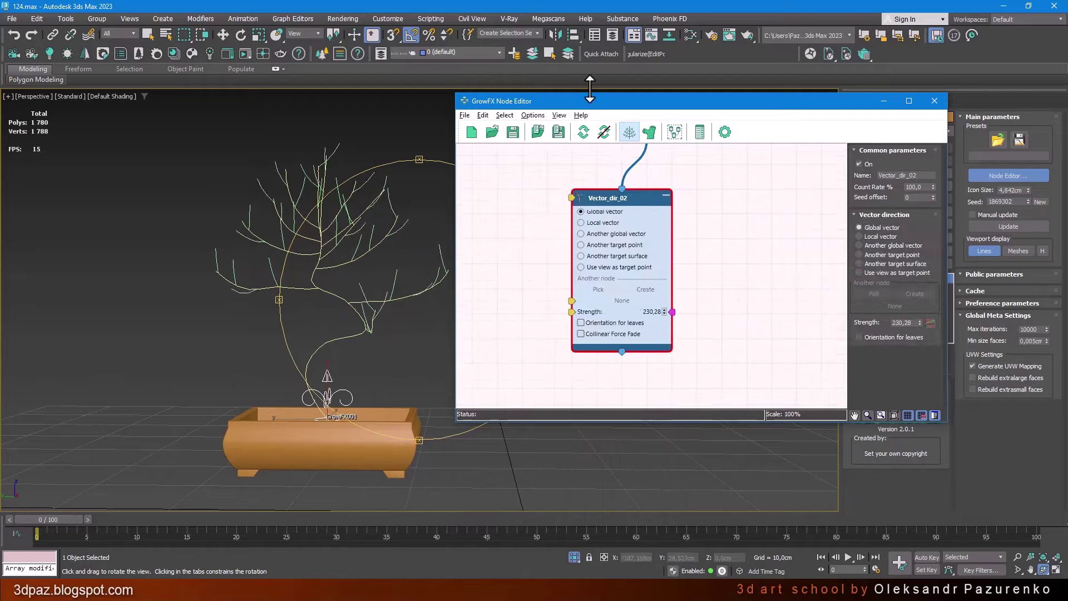
{"action": "left_click_drag", "start_coordinate": [664, 313], "coordinate": [664, 250]}
{"action": "scroll", "coordinate": [629, 277], "scroll_direction": "down", "scroll_amount": 2}
- Add a Path Position distributor to Path_03 and review the Path_03 and Vector_dir_02 parameters
{"action": "right_click", "coordinate": [690, 311]}
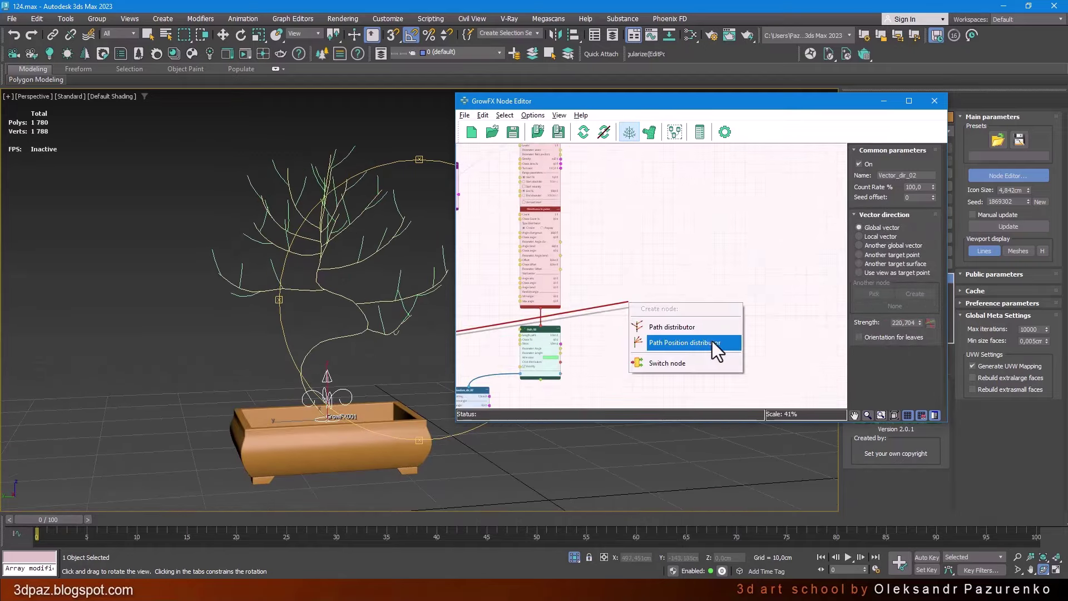
{"action": "left_click", "coordinate": [711, 342]}
{"action": "scroll", "coordinate": [696, 268], "scroll_direction": "down", "scroll_amount": 2}
{"action": "middle_click_drag", "start_coordinate": [445, 289], "coordinate": [282, 266], "text": "alt"}
{"action": "left_click", "coordinate": [502, 330]}
{"action": "scroll", "coordinate": [502, 329], "scroll_direction": "up", "scroll_amount": 3}
{"action": "scroll", "coordinate": [619, 316], "scroll_direction": "down", "scroll_amount": 2}
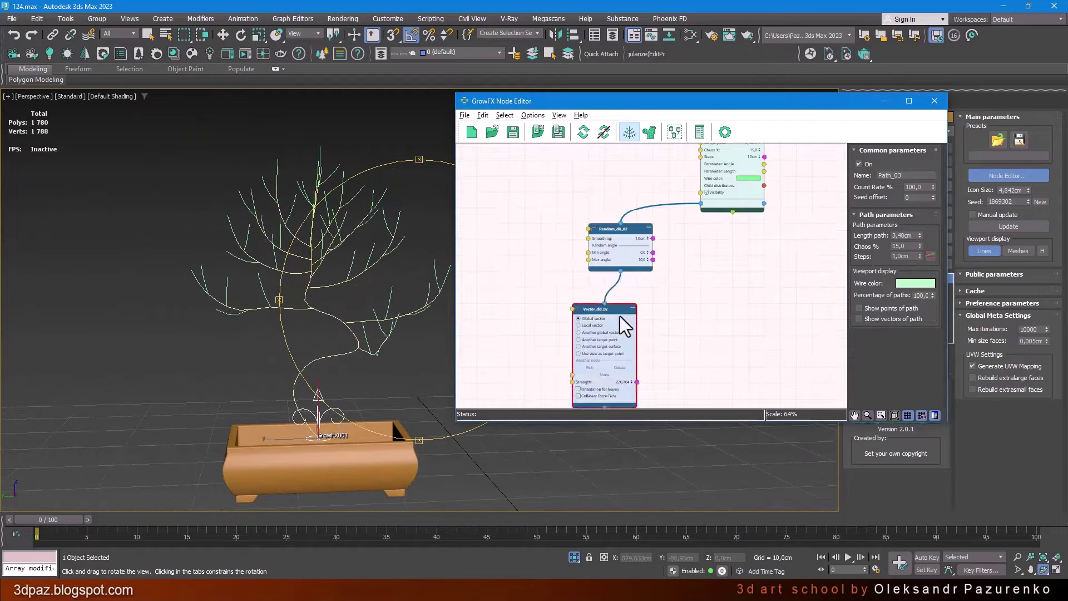
{"action": "left_click", "coordinate": [620, 316]}
{"action": "scroll", "coordinate": [619, 316], "scroll_direction": "up", "scroll_amount": 3}
{"action": "middle_click_drag", "start_coordinate": [334, 234], "coordinate": [434, 312], "text": "alt"}
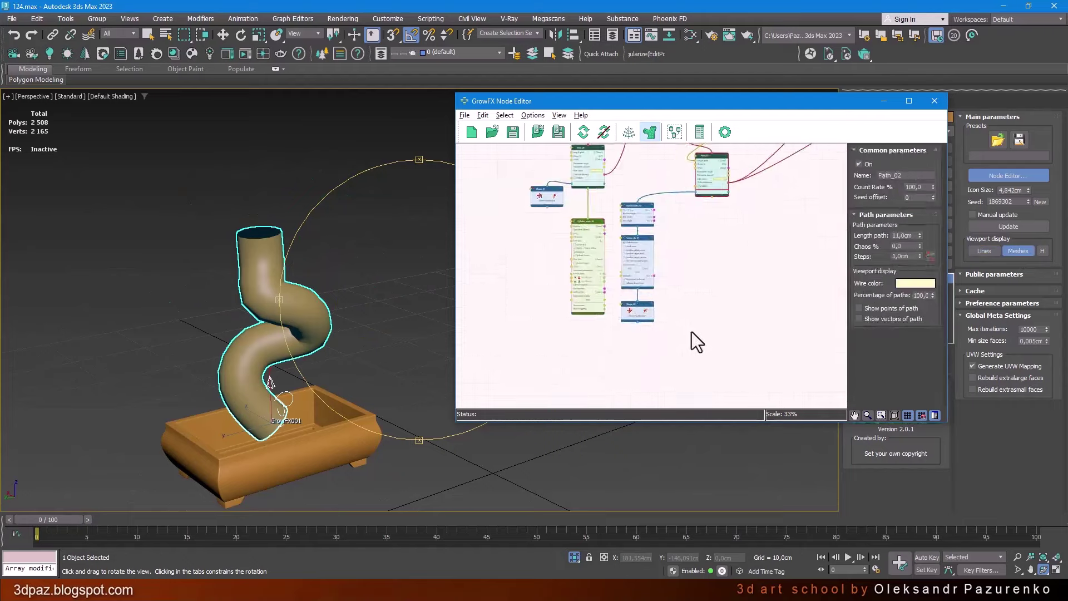
- Wire Curve_04 into the Cylinder_mesh Radius input and open Curve_05 for editing
{"action": "scroll", "coordinate": [692, 331], "scroll_direction": "up", "scroll_amount": 5}
{"action": "left_click_drag", "start_coordinate": [654, 234], "coordinate": [717, 222]}
{"action": "left_click", "coordinate": [764, 250]}
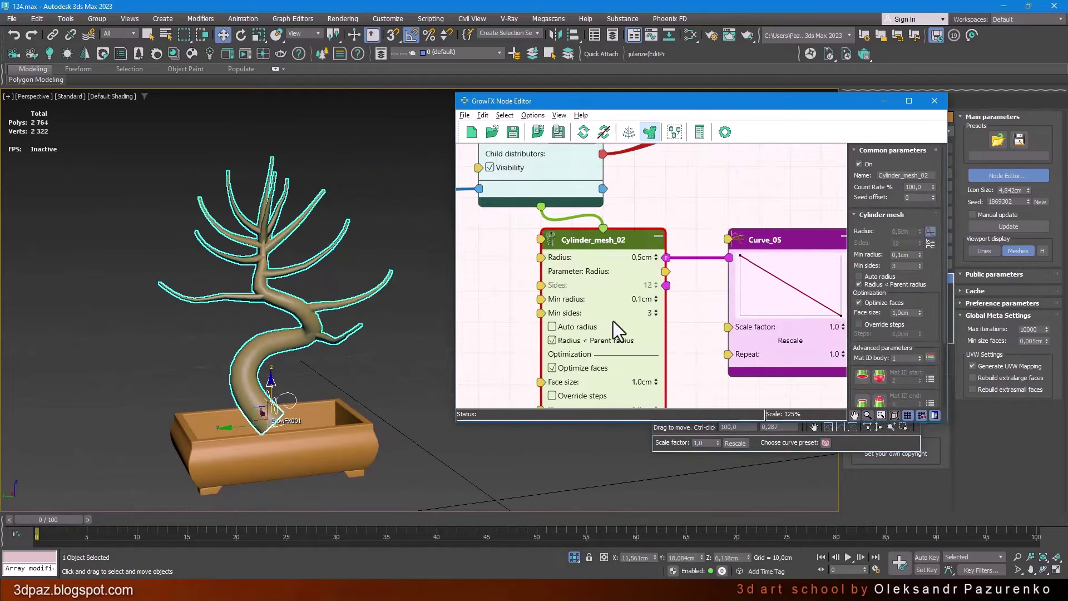
{"action": "scroll", "coordinate": [797, 309], "scroll_direction": "up", "scroll_amount": 3}
{"action": "double_click", "coordinate": [796, 309]}
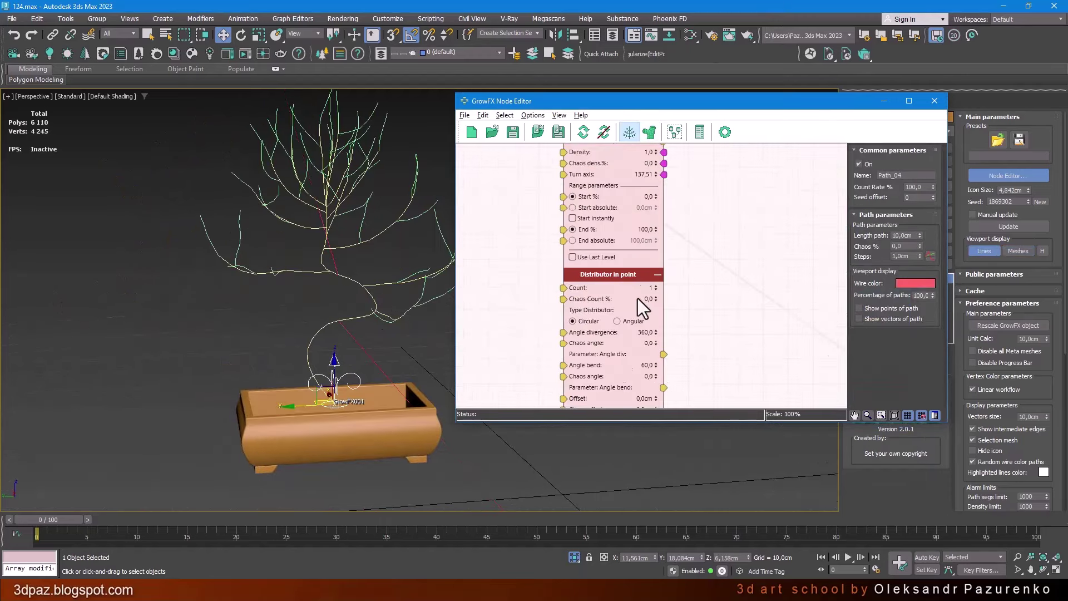
- Select PathDistr_03 and bend the root path's control curve so roots reach into the pot
{"action": "scroll", "coordinate": [639, 278], "scroll_direction": "up", "scroll_amount": 2}
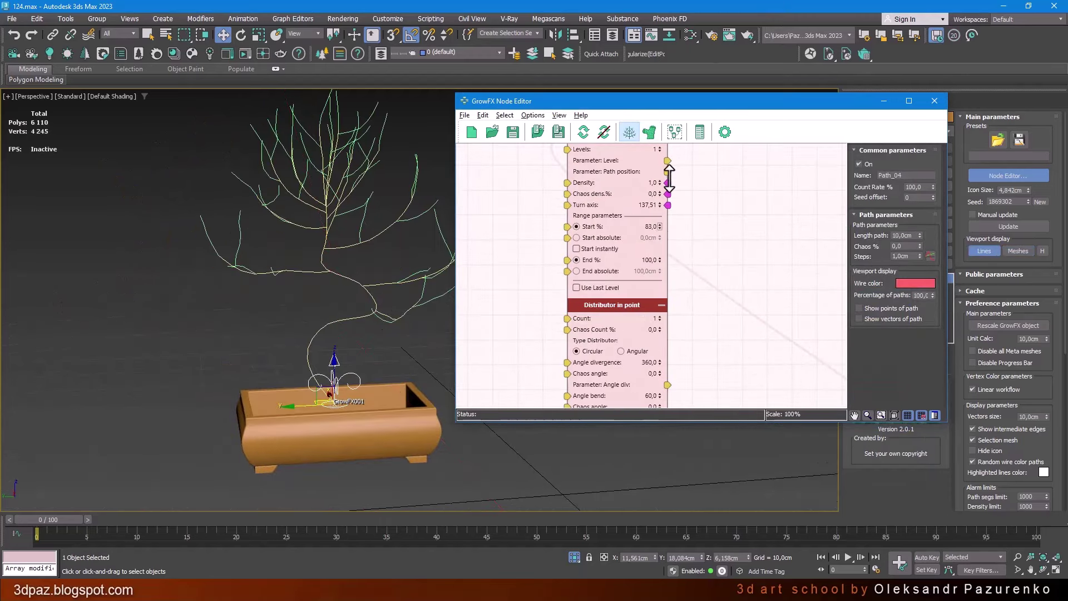
{"action": "left_click", "coordinate": [659, 228]}
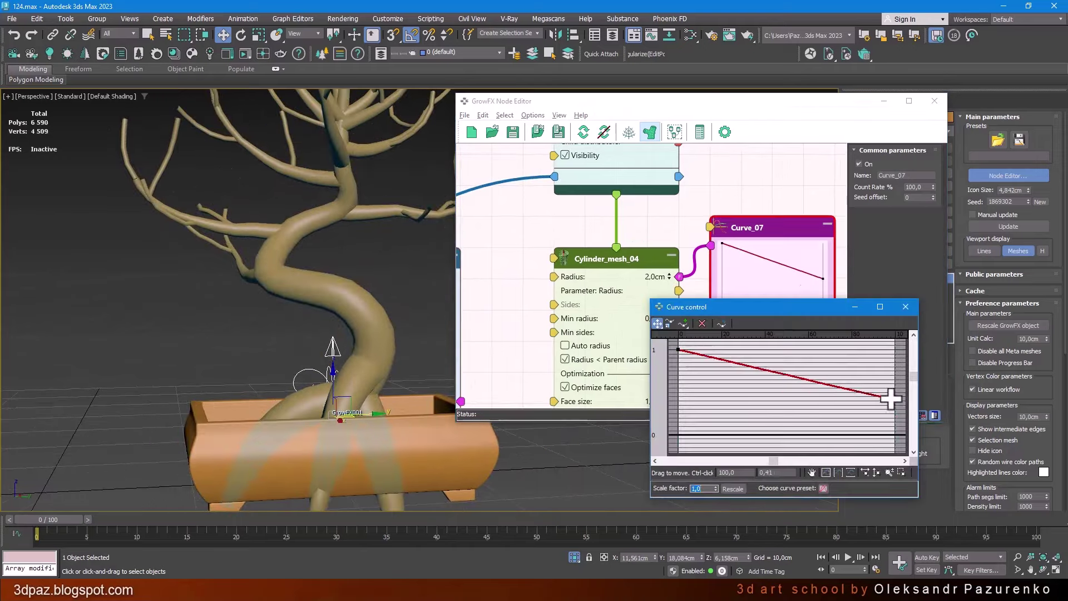
{"action": "left_click_drag", "start_coordinate": [890, 397], "coordinate": [900, 424]}
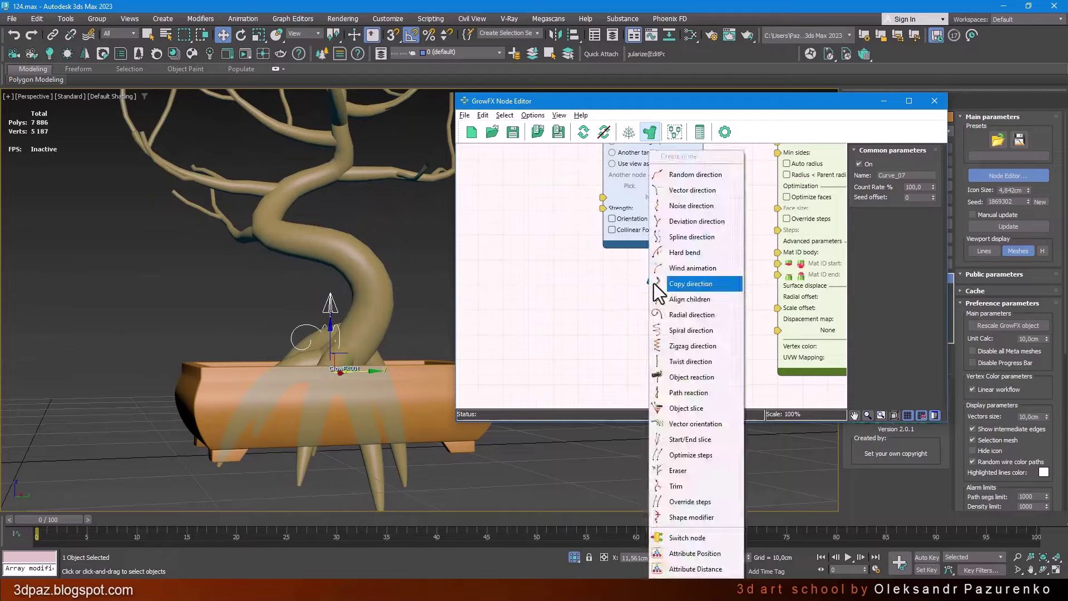
- Add Noise_dir_01 to the root path and a Shape_04 node with shape editing enabled
{"action": "middle_click_drag", "start_coordinate": [374, 358], "coordinate": [337, 295], "text": "alt"}
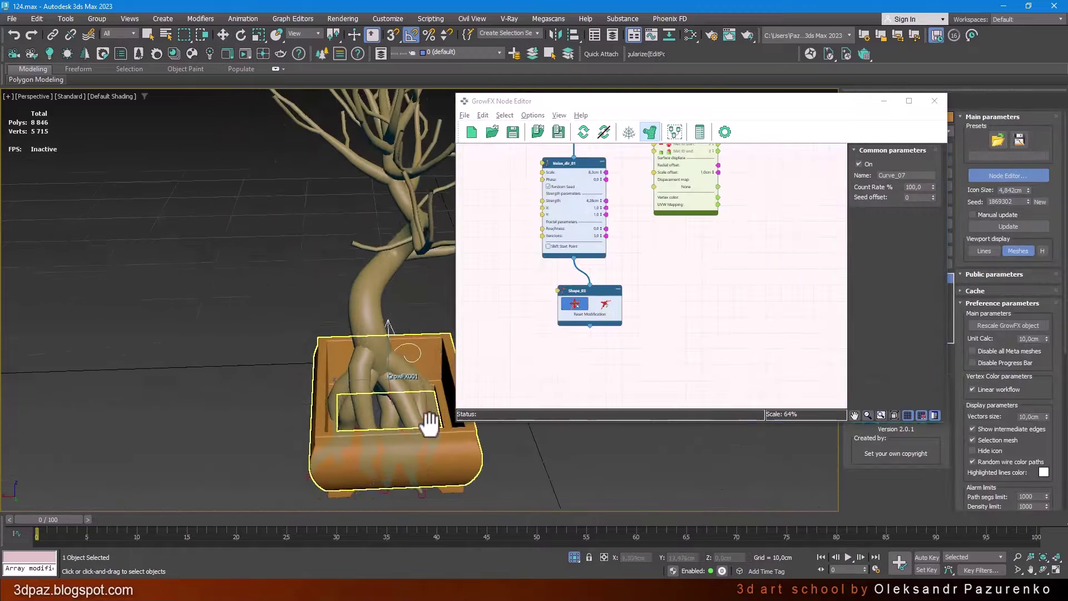
{"action": "middle_click_drag", "start_coordinate": [352, 349], "coordinate": [147, 345]}
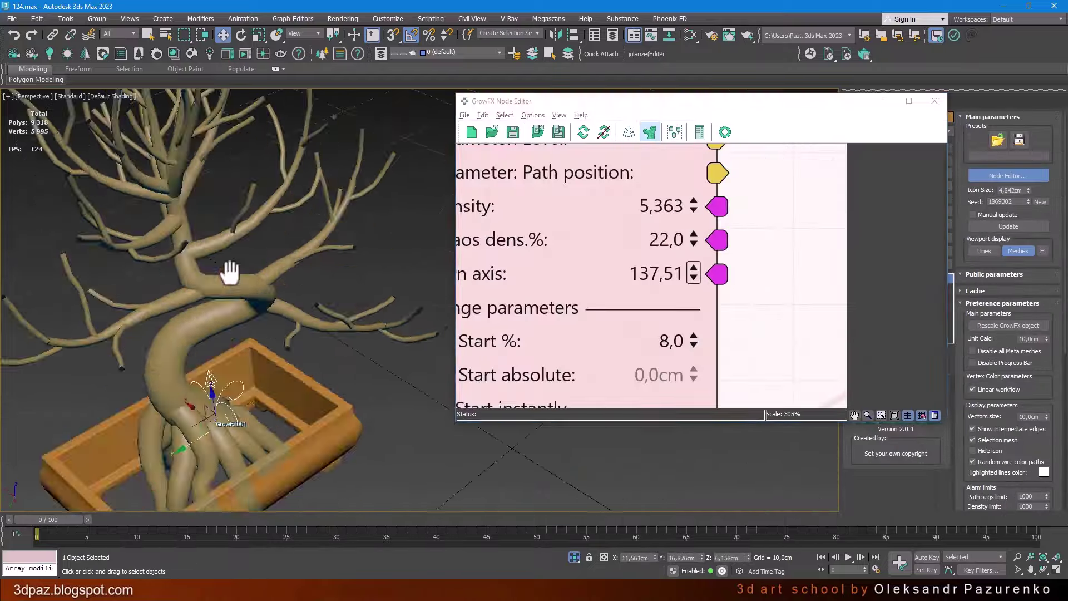
{"action": "left_click_drag", "start_coordinate": [645, 264], "coordinate": [626, 328]}
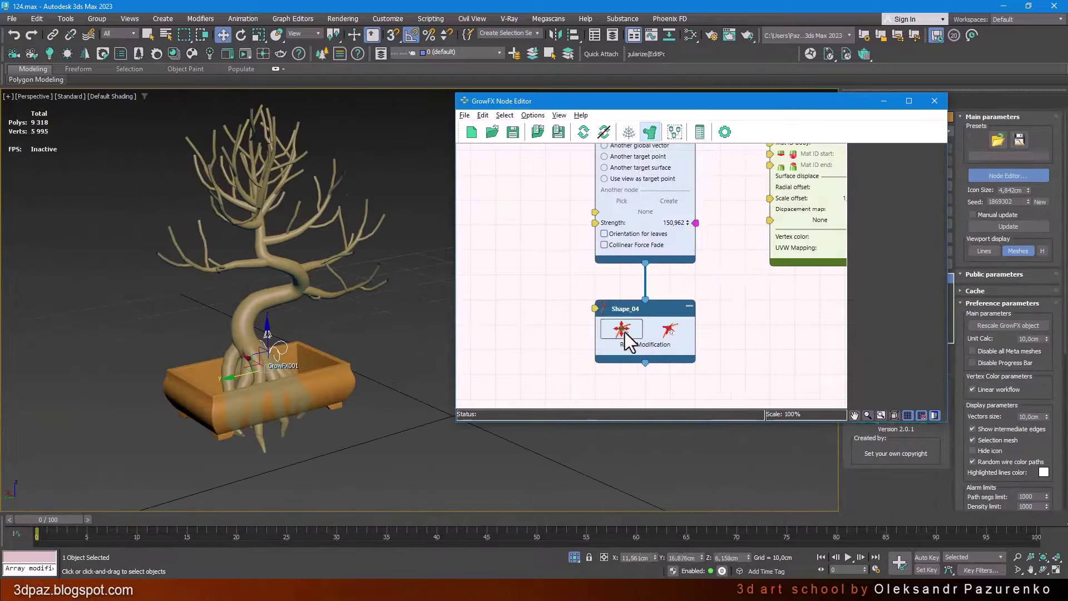
{"action": "left_click", "coordinate": [621, 329]}
{"action": "scroll", "coordinate": [289, 242], "scroll_direction": "up", "scroll_amount": 3}
{"action": "mouse_move", "coordinate": [217, 348]}
{"action": "middle_mouse_down"}
{"action": "mouse_move", "coordinate": [389, 123]}
{"action": "mouse_move", "coordinate": [350, 254]}
{"action": "mouse_move", "coordinate": [359, 209]}
{"action": "mouse_move", "coordinate": [374, 307]}
{"action": "middle_mouse_up"}
{"action": "scroll", "coordinate": [374, 307], "scroll_direction": "up", "scroll_amount": 3}
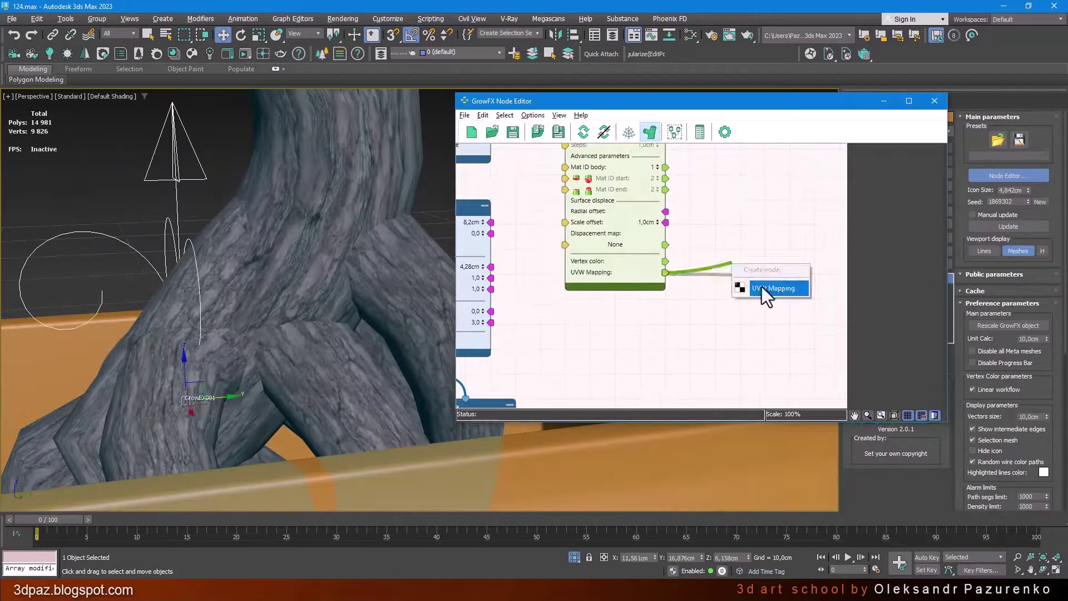
- Create a UVW Mapping node for the bonsai meshes
{"action": "left_click", "coordinate": [762, 285]}
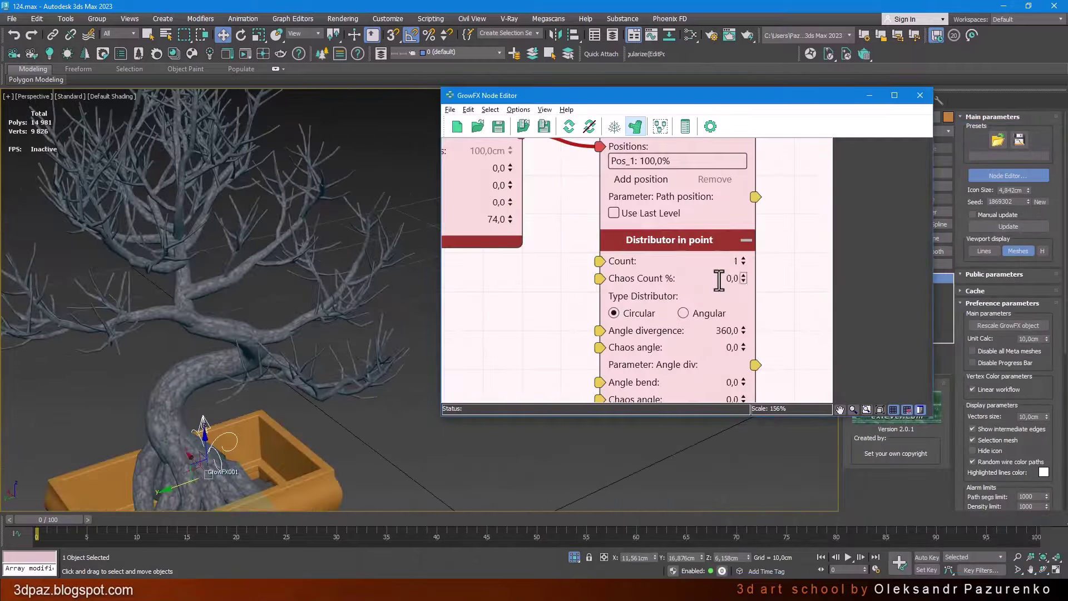
- Edit the Angle axis value and move in closer to the tree branches
{"action": "scroll", "coordinate": [742, 280], "scroll_direction": "down", "scroll_amount": 3}
{"action": "scroll", "coordinate": [742, 281], "scroll_direction": "down", "scroll_amount": 2}
{"action": "double_click", "coordinate": [754, 272]}
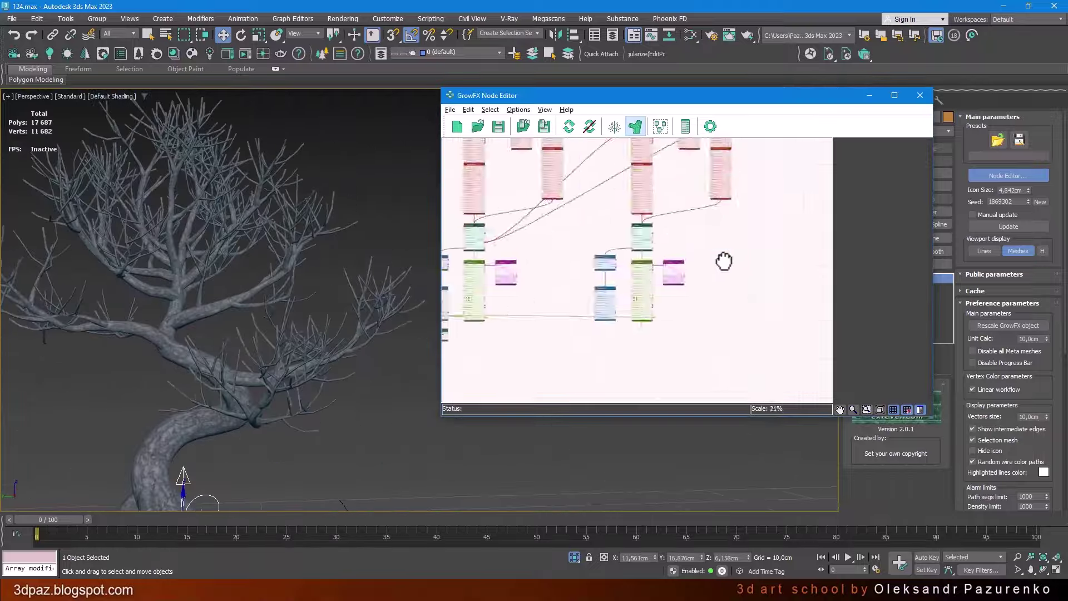
{"action": "scroll", "coordinate": [684, 308], "scroll_direction": "up", "scroll_amount": 3}
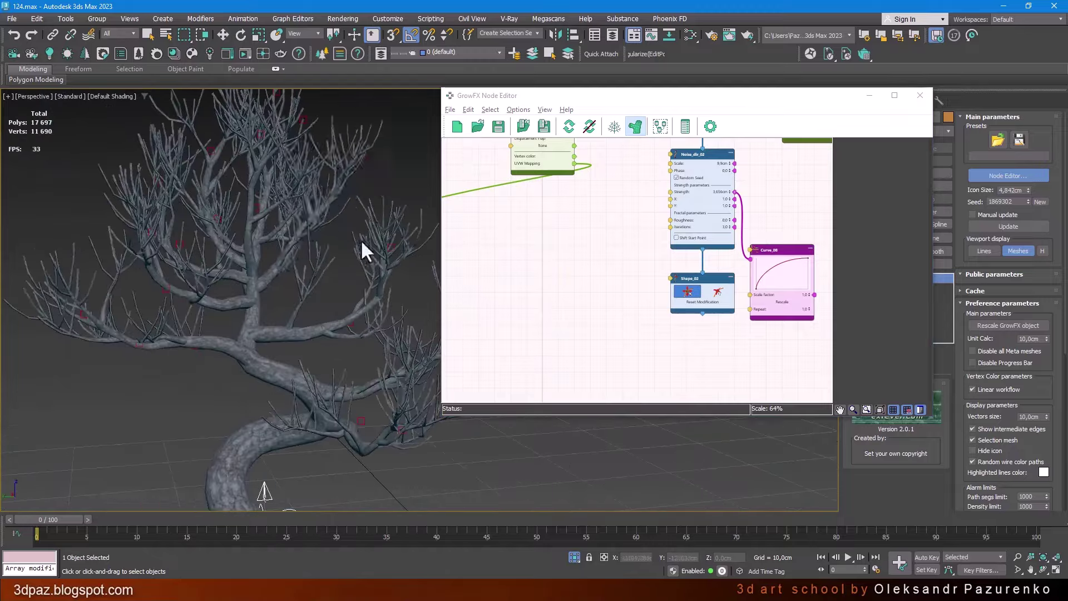
{"action": "middle_click_drag", "start_coordinate": [312, 238], "coordinate": [70, 288]}
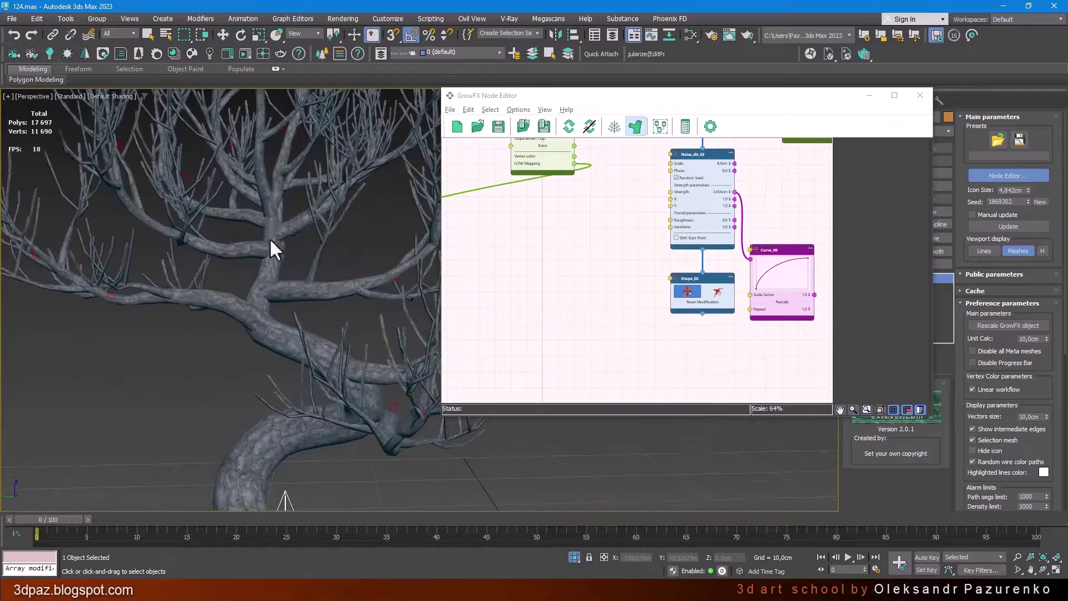
{"action": "key", "text": "w"}
{"action": "scroll", "coordinate": [269, 256], "scroll_direction": "up", "scroll_amount": 3}
{"action": "scroll", "coordinate": [431, 268], "scroll_direction": "down", "scroll_amount": 5}
- Display the tree as lines, inspect the branches, and set Path_06's Length path to 1,0 cm
{"action": "left_click", "coordinate": [614, 126]}
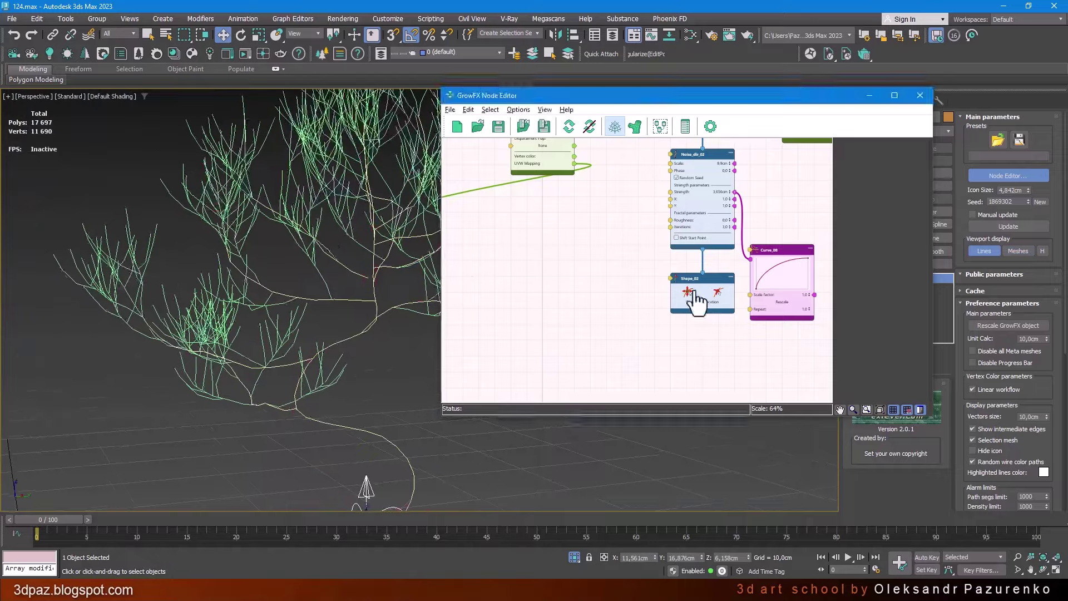
{"action": "scroll", "coordinate": [283, 332], "scroll_direction": "down", "scroll_amount": 3}
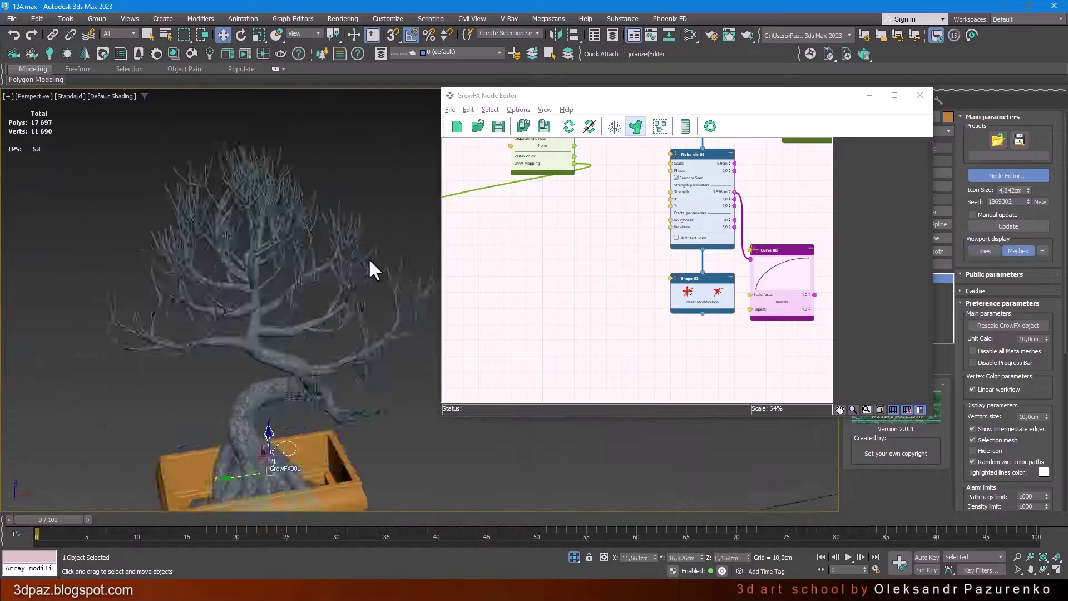
{"action": "mouse_move", "coordinate": [369, 269]}
{"action": "middle_mouse_down", "text": "alt"}
{"action": "mouse_move", "coordinate": [301, 353]}
{"action": "mouse_move", "coordinate": [217, 248]}
{"action": "mouse_move", "coordinate": [351, 274]}
{"action": "mouse_move", "coordinate": [369, 341]}
{"action": "mouse_move", "coordinate": [370, 315]}
{"action": "middle_mouse_up", "text": "alt"}
{"action": "scroll", "coordinate": [373, 324], "scroll_direction": "up", "scroll_amount": 2}
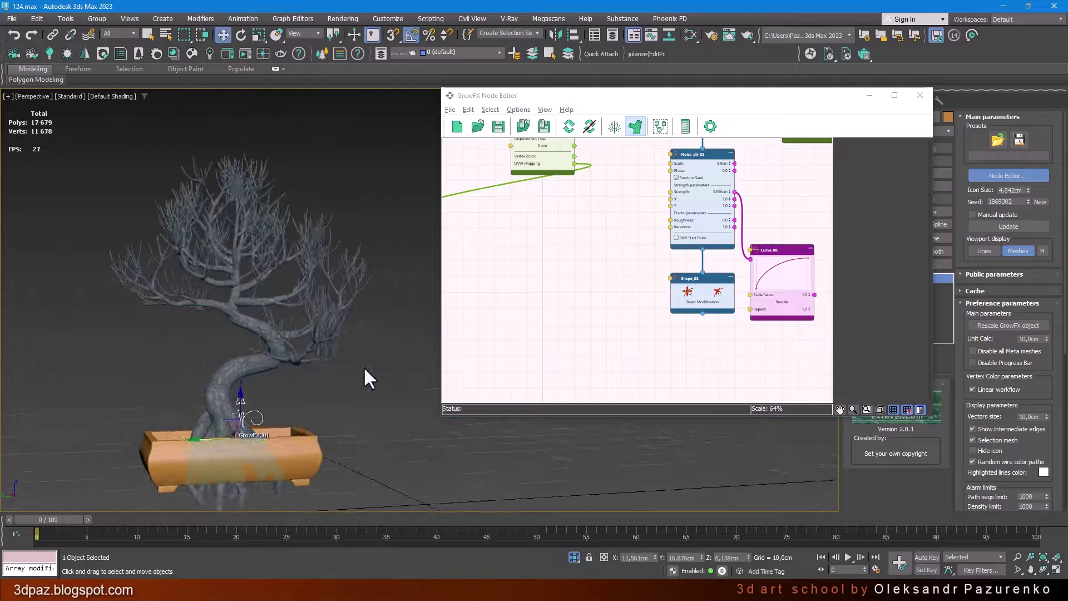
{"action": "scroll", "coordinate": [369, 375], "scroll_direction": "up", "scroll_amount": 5}
{"action": "middle_click_drag", "start_coordinate": [370, 375], "coordinate": [251, 162]}
{"action": "key", "text": "w"}
{"action": "scroll", "coordinate": [143, 219], "scroll_direction": "down", "scroll_amount": 5}
{"action": "middle_click_drag", "start_coordinate": [143, 219], "coordinate": [284, 223]}
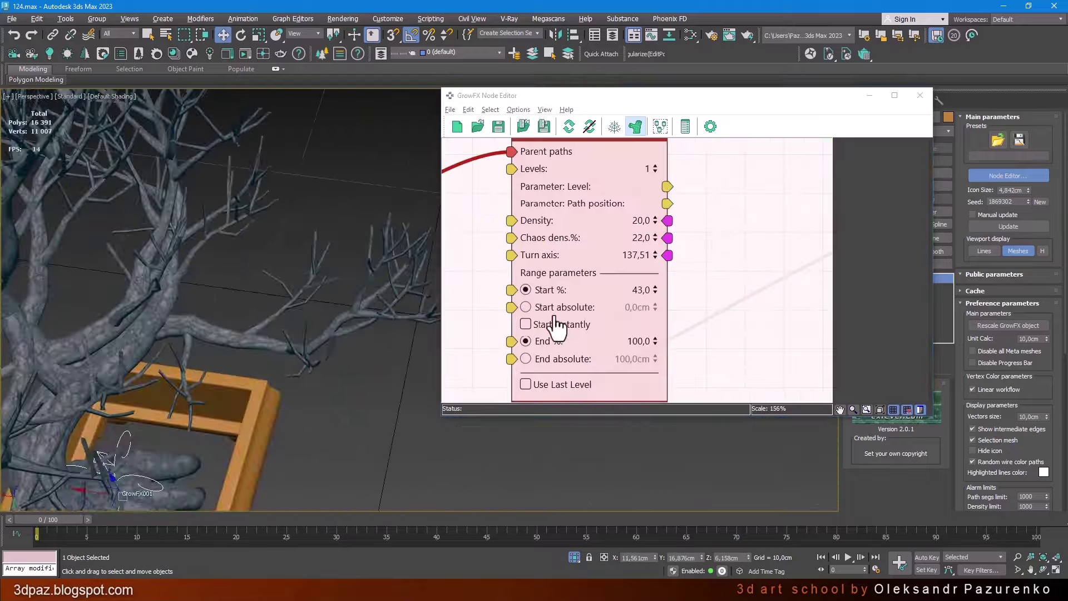
{"action": "scroll", "coordinate": [586, 367], "scroll_direction": "down", "scroll_amount": 5}
{"action": "scroll", "coordinate": [636, 292], "scroll_direction": "down", "scroll_amount": 3}
{"action": "scroll", "coordinate": [716, 216], "scroll_direction": "up", "scroll_amount": 2}
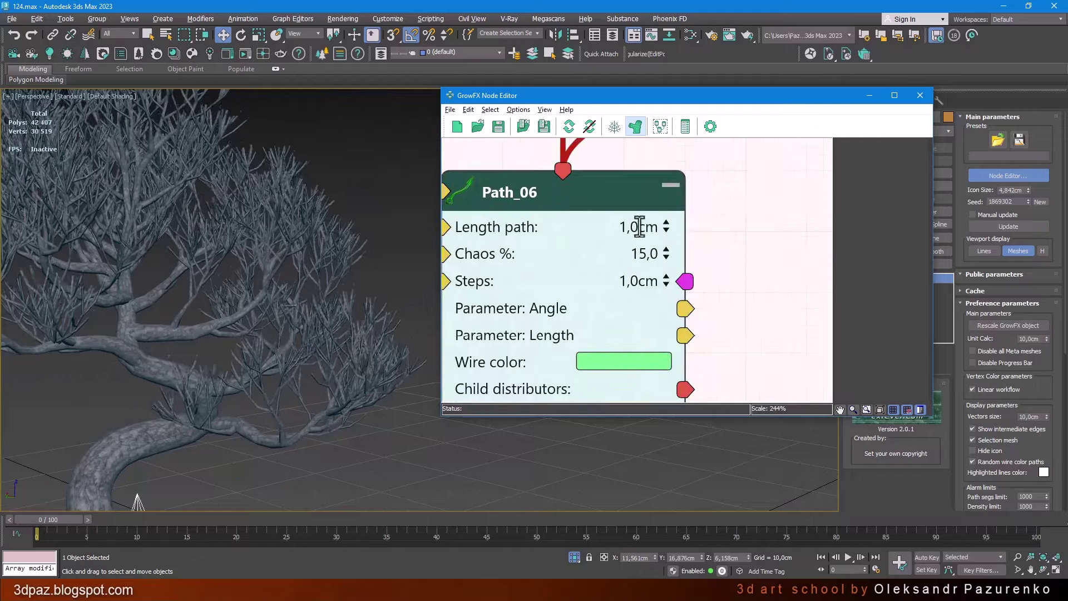
{"action": "left_click", "coordinate": [643, 228]}
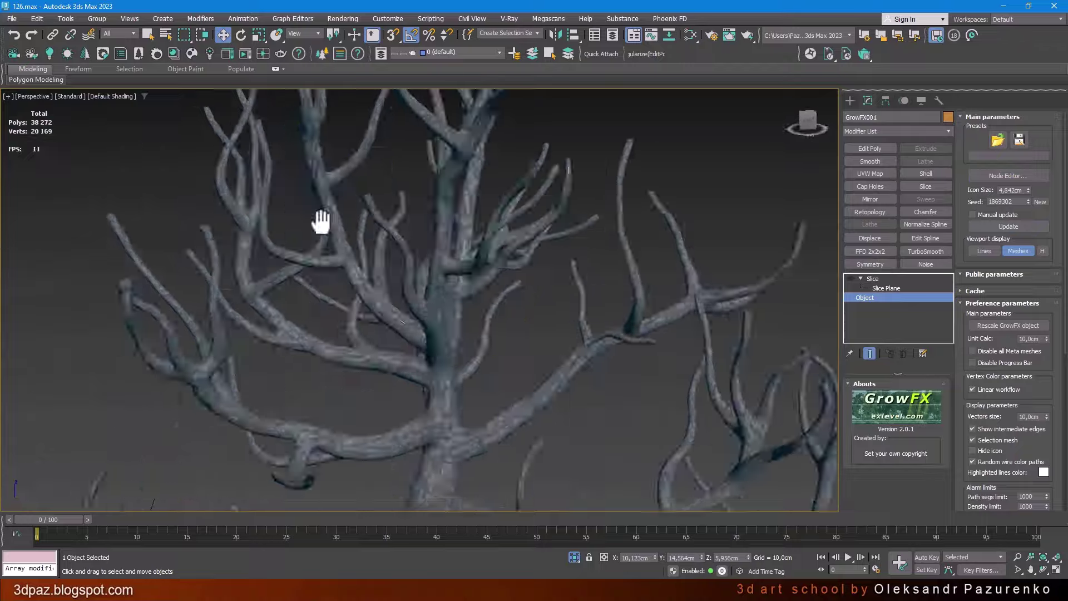
- Open the GrowFX node graph and zoom in to inspect the rendered bonsai's trunk and branches
{"action": "left_click", "coordinate": [1007, 175]}
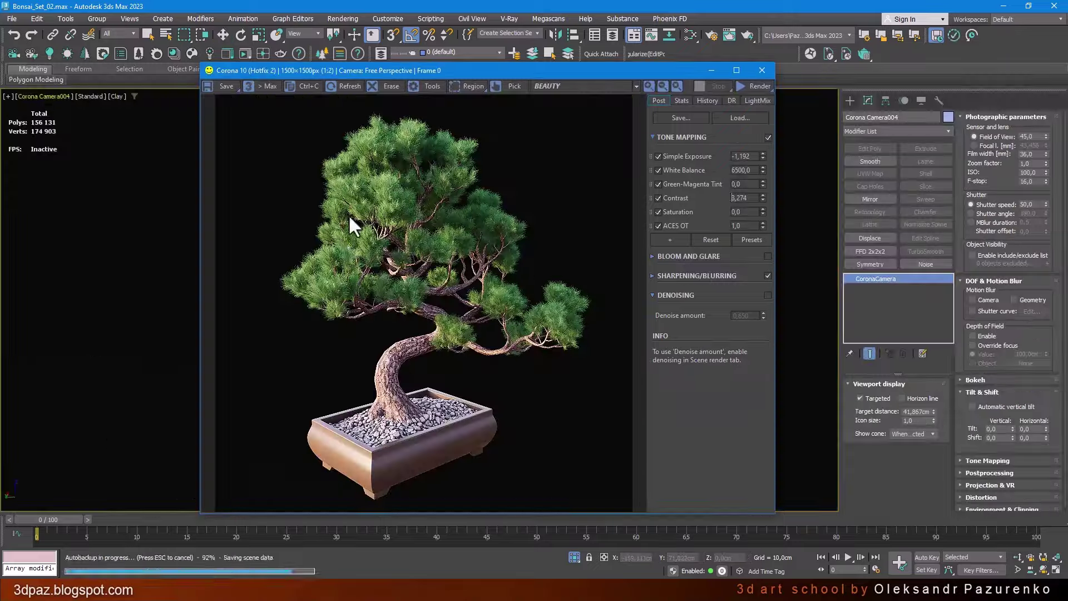
{"action": "scroll", "coordinate": [381, 167], "scroll_direction": "up", "scroll_amount": 1}
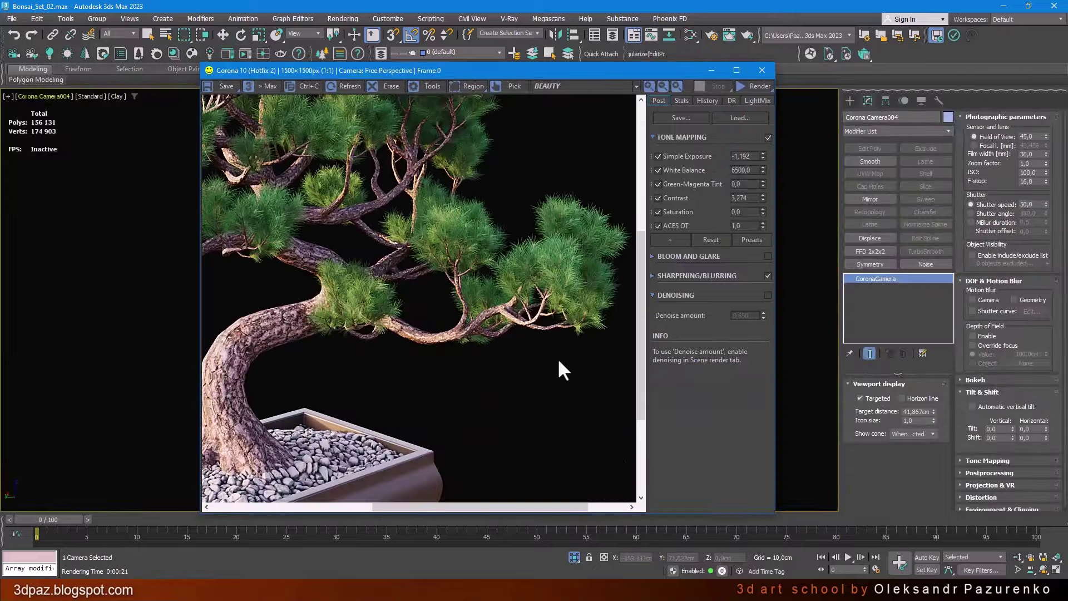
{"action": "scroll", "coordinate": [558, 361], "scroll_direction": "down", "scroll_amount": 1}
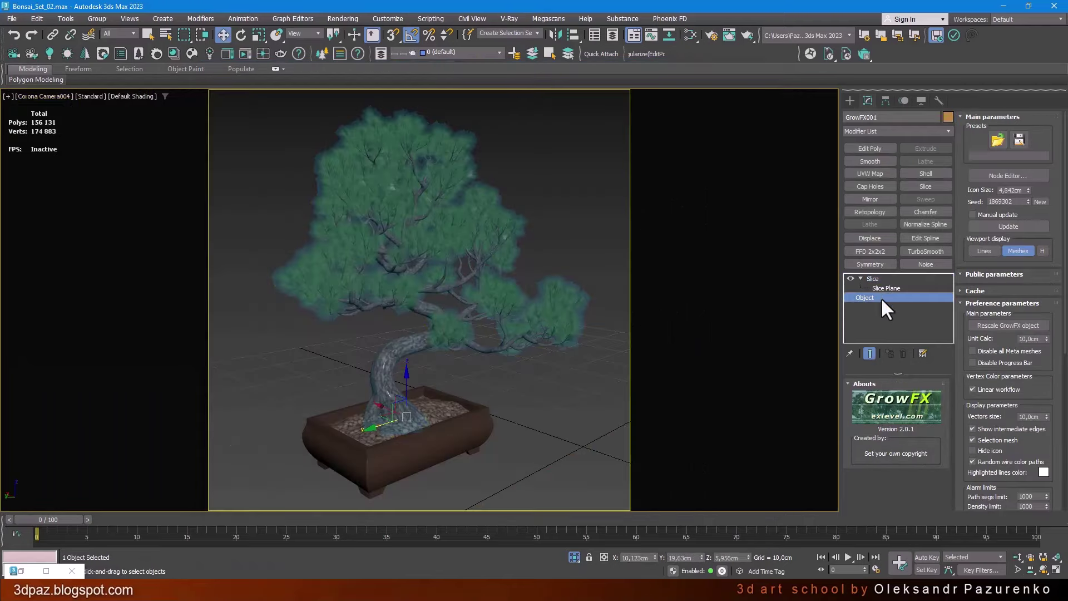
- Add a Vol. Select modifier to the bonsai and a white marker on the VC_ColorPath_01 gradient
{"action": "left_click", "coordinate": [895, 131]}
{"action": "left_click", "coordinate": [866, 512]}
{"action": "left_click", "coordinate": [892, 457]}
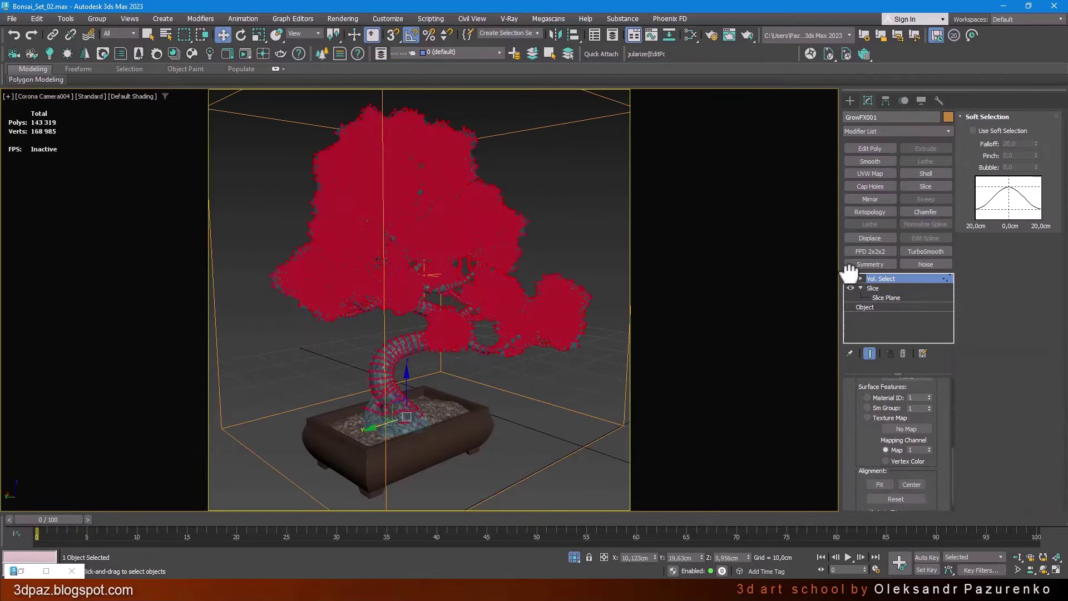
{"action": "key", "text": "m"}
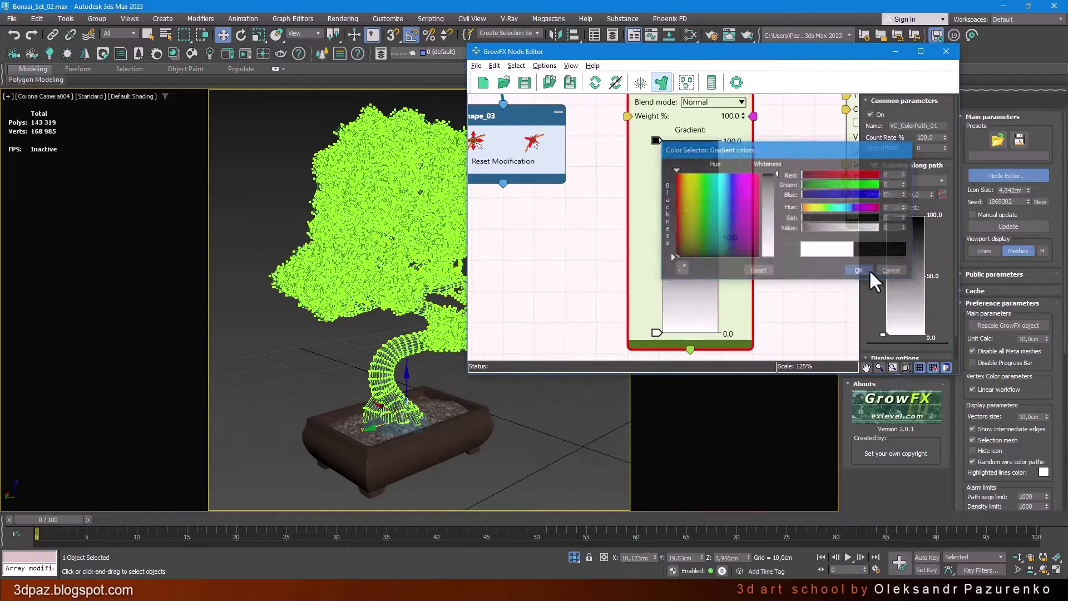
{"action": "left_click", "coordinate": [657, 228]}
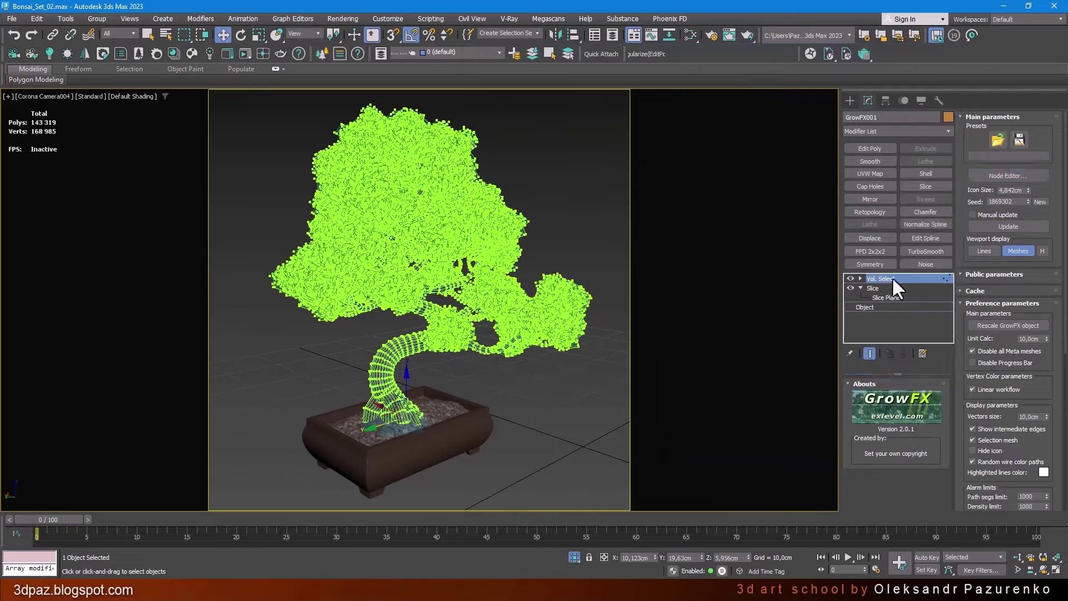
{"action": "left_click", "coordinate": [892, 278]}
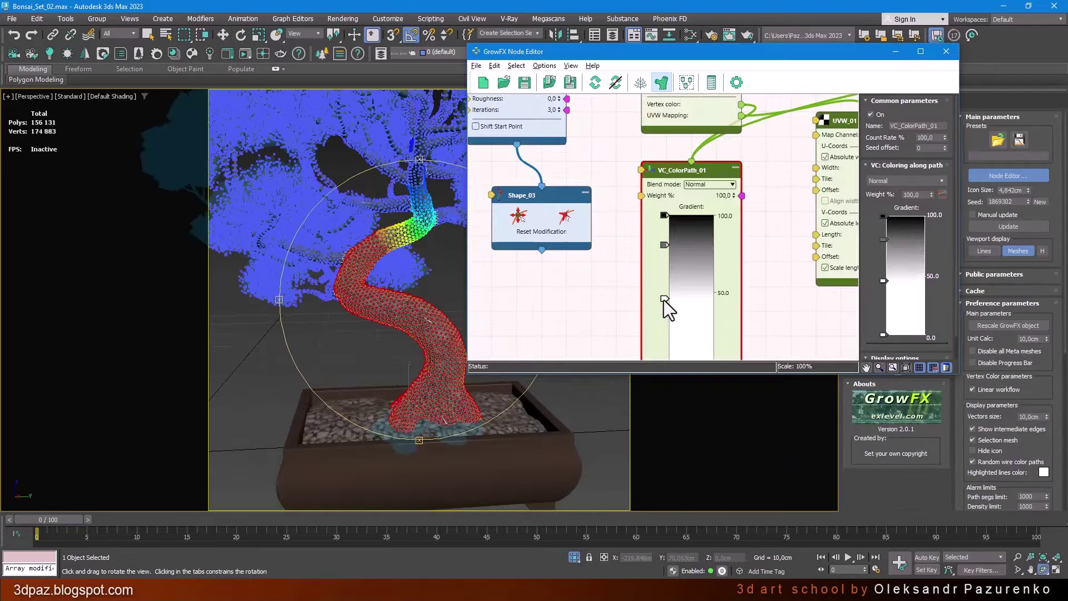
- Raise the middle VC_ColorPath_01 gradient marker while viewing the coloured trunk
{"action": "left_click_drag", "start_coordinate": [392, 299], "coordinate": [411, 322]}
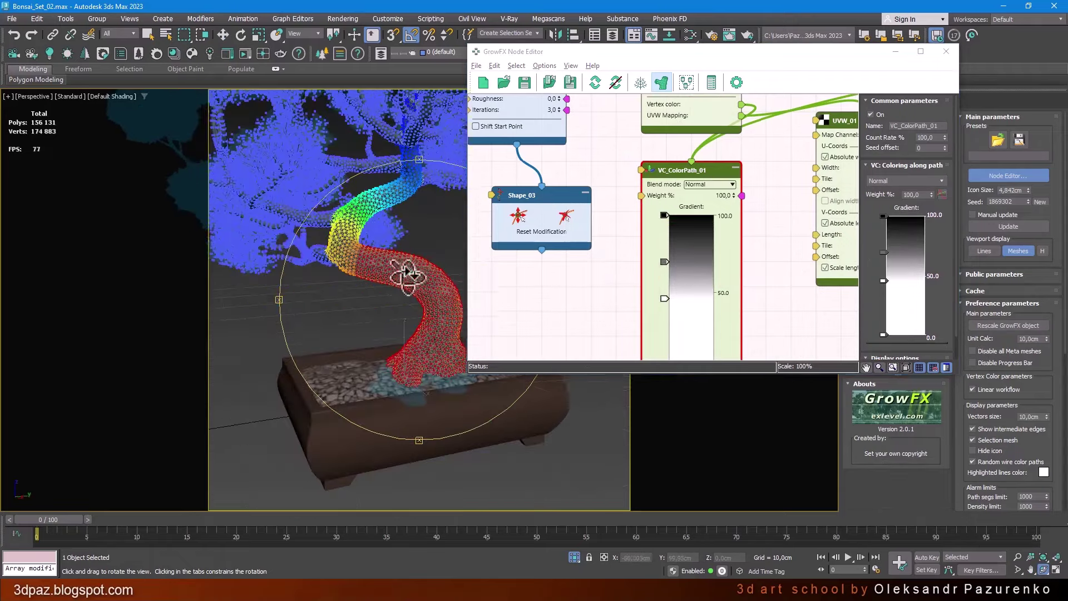
{"action": "scroll", "coordinate": [672, 228], "scroll_direction": "up", "scroll_amount": 5}
{"action": "scroll", "coordinate": [672, 228], "scroll_direction": "down", "scroll_amount": 3}
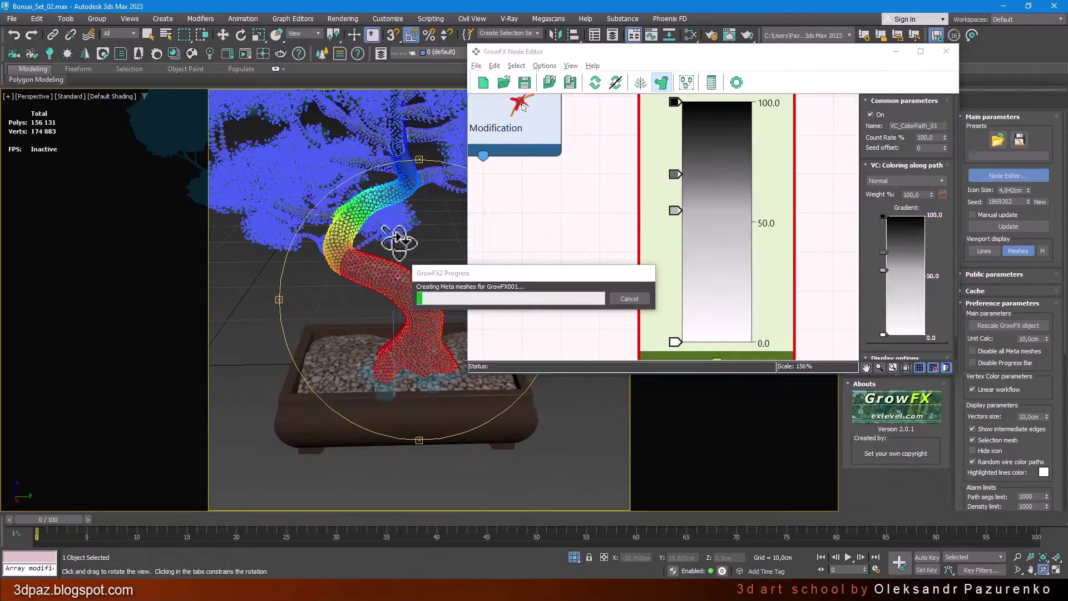
{"action": "left_click_drag", "start_coordinate": [399, 239], "coordinate": [544, 258]}
{"action": "left_click_drag", "start_coordinate": [674, 210], "coordinate": [676, 196]}
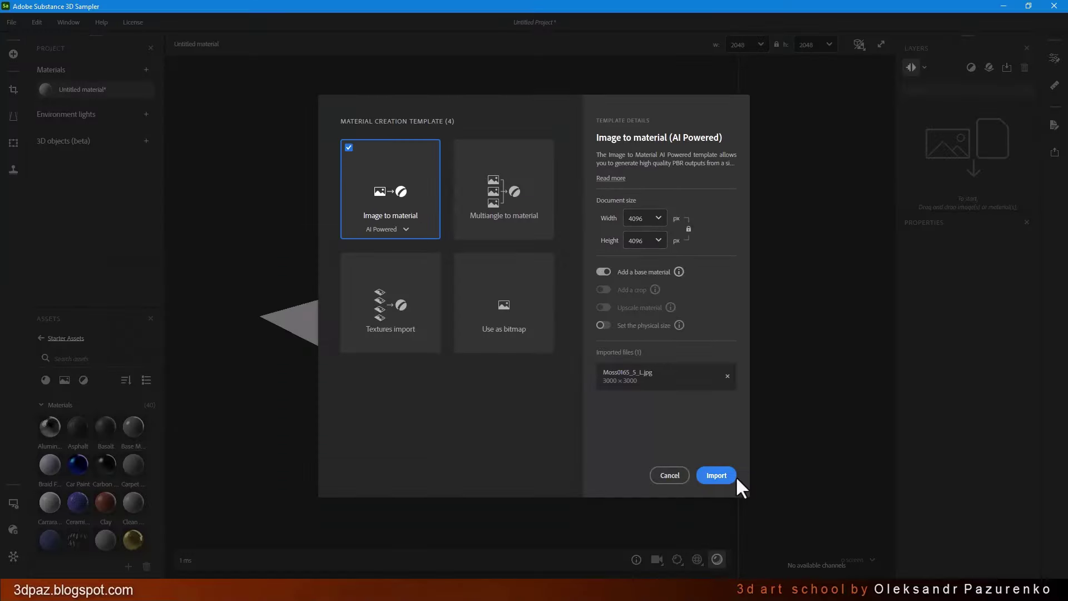
- Turn the moss photo into a material, preview it on a Cylinder, and lower Micro/Medium Details
{"action": "left_click", "coordinate": [734, 476]}
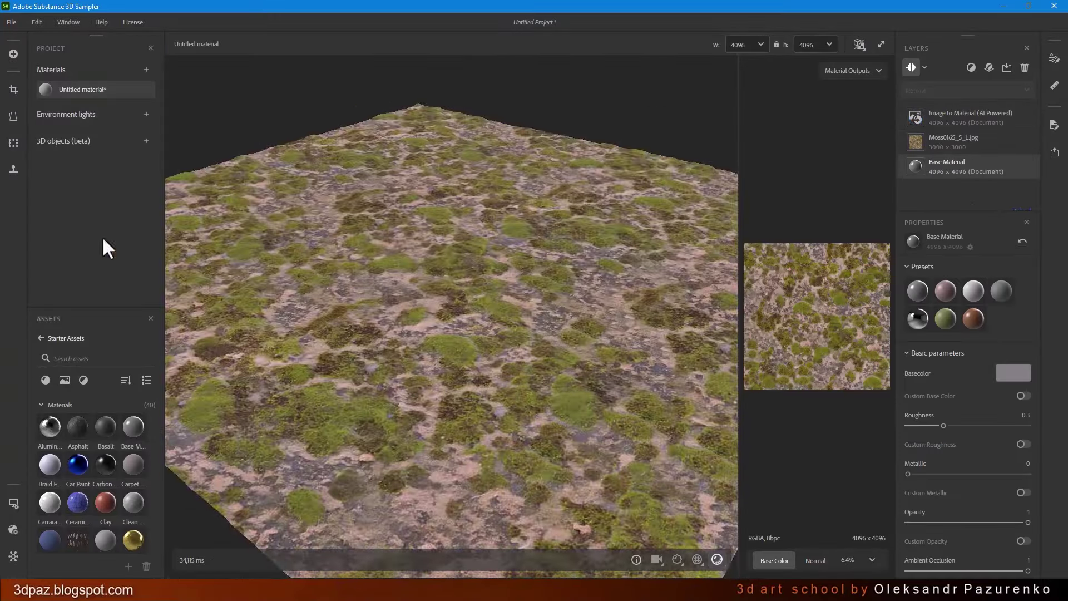
{"action": "left_click", "coordinate": [63, 445]}
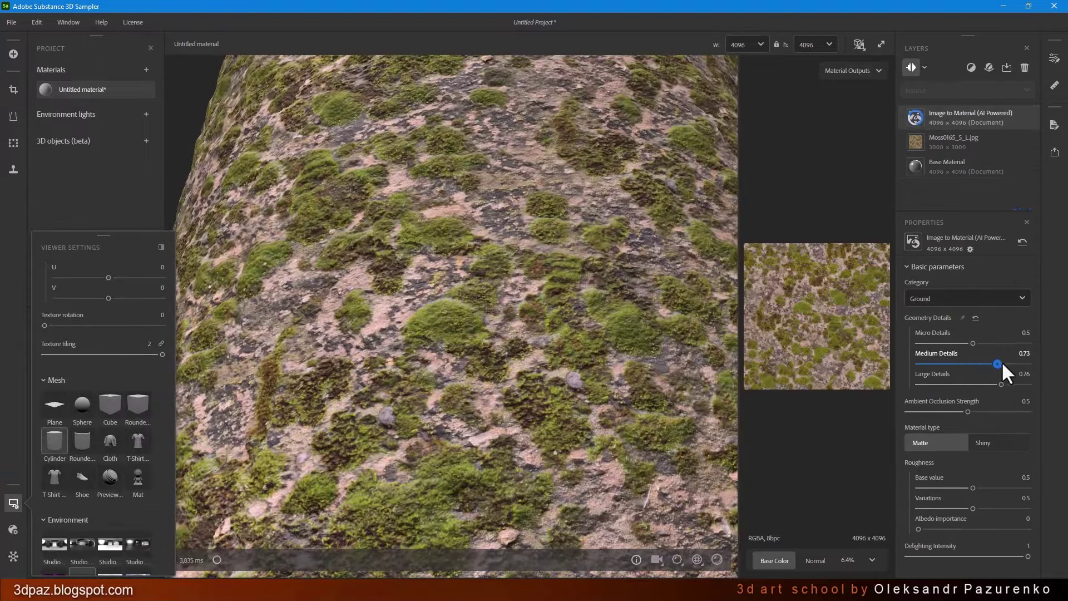
{"action": "mouse_move", "coordinate": [991, 343]}
{"action": "left_mouse_down"}
{"action": "mouse_move", "coordinate": [974, 344]}
{"action": "mouse_move", "coordinate": [990, 363]}
{"action": "left_mouse_up"}
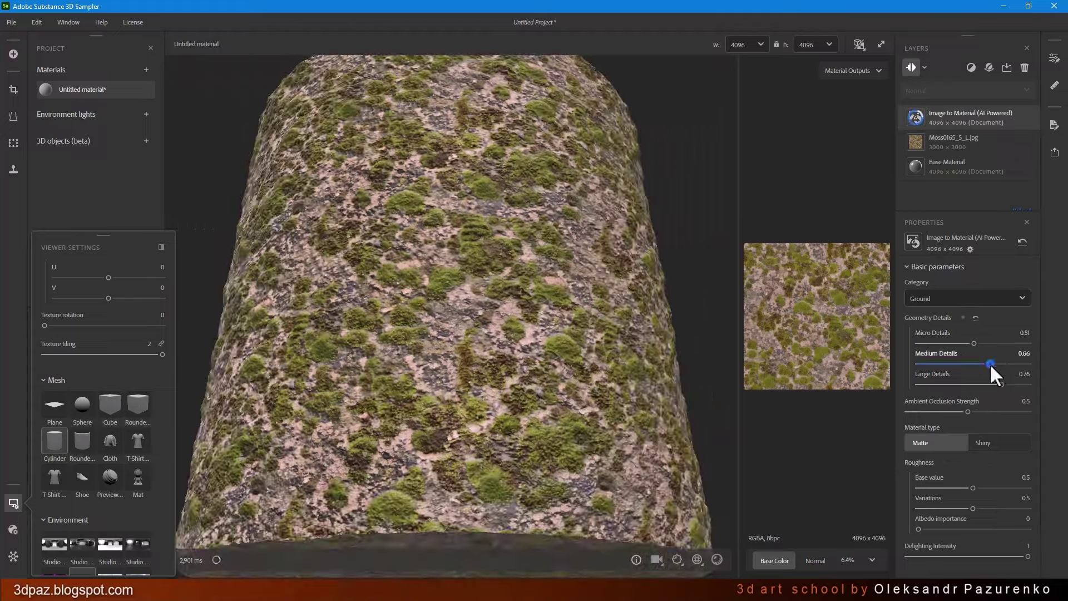
{"action": "scroll", "coordinate": [476, 390], "scroll_direction": "up", "scroll_amount": 5}
- Export the material maps as Moss_Bonsai into the maps folder
{"action": "left_click", "coordinate": [1055, 152]}
{"action": "left_click", "coordinate": [964, 276]}
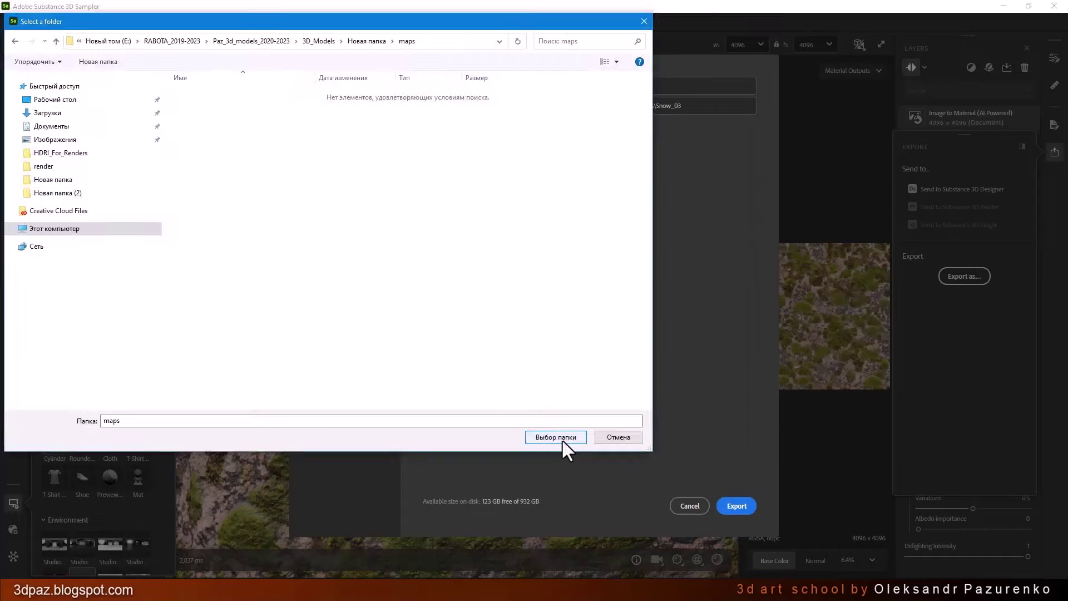
{"action": "left_click", "coordinate": [562, 439]}
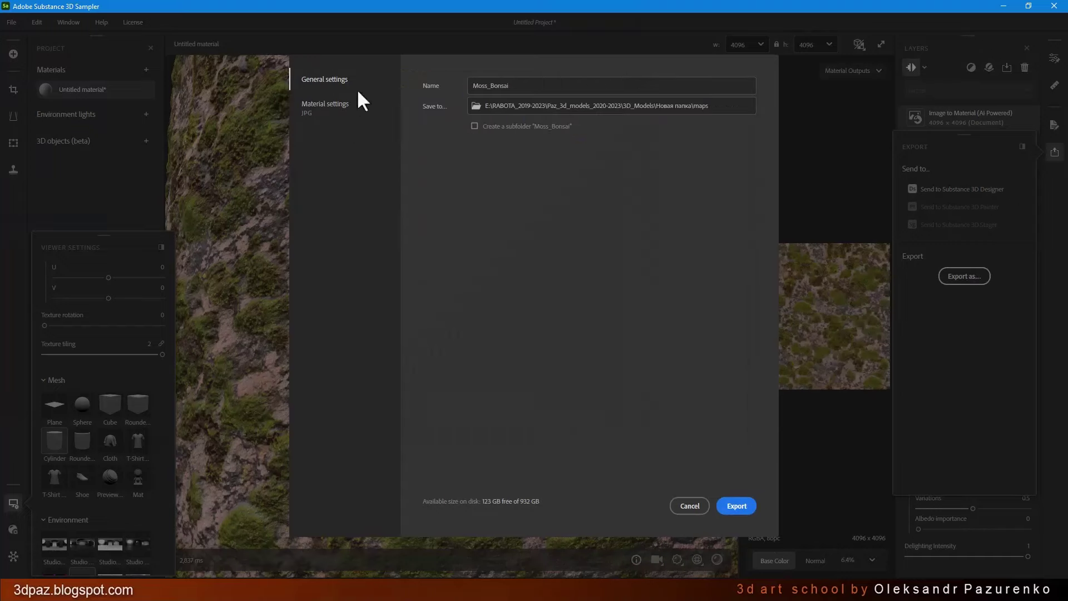
{"action": "left_click", "coordinate": [737, 505]}
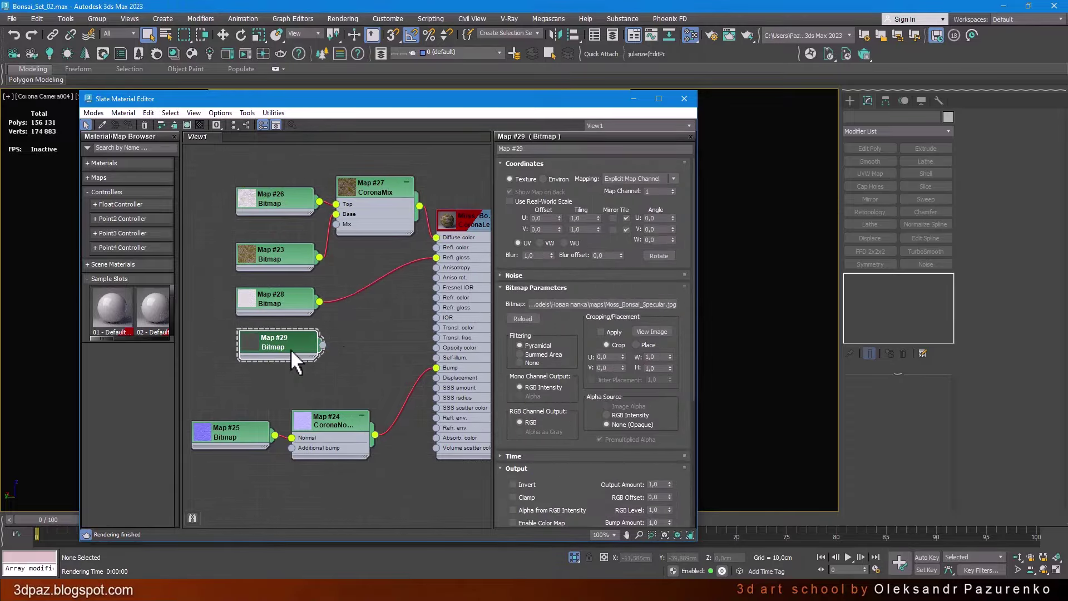
- Nudge the Map #29 bitmap node in the Slate Material Editor
{"action": "left_click_drag", "start_coordinate": [294, 361], "coordinate": [303, 364]}
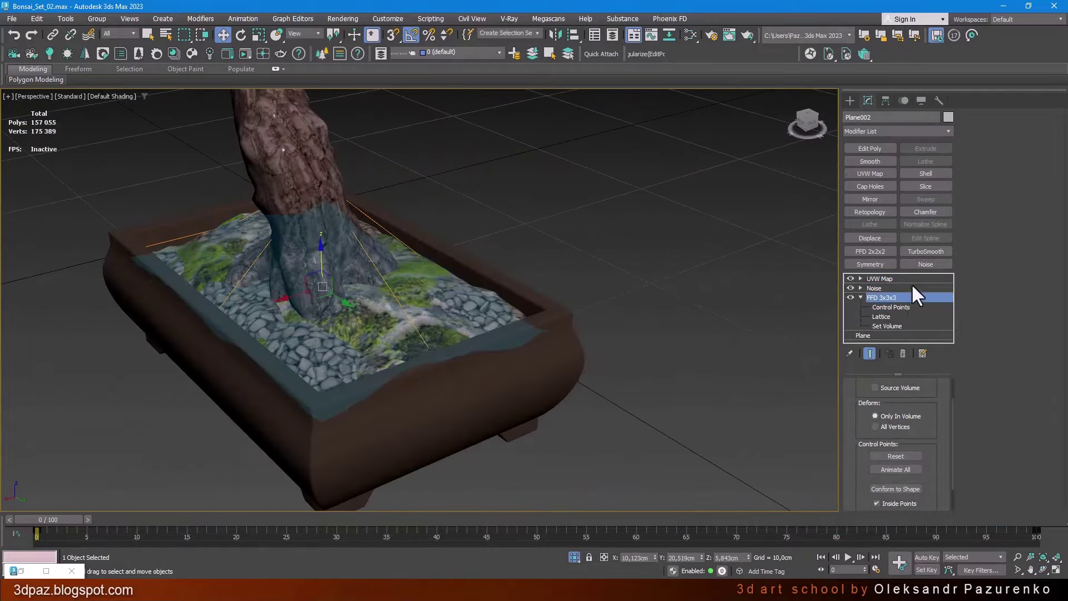
- Add an FFD 4x4x4 modifier to the Plane002 soil plane
{"action": "left_click", "coordinate": [896, 130]}
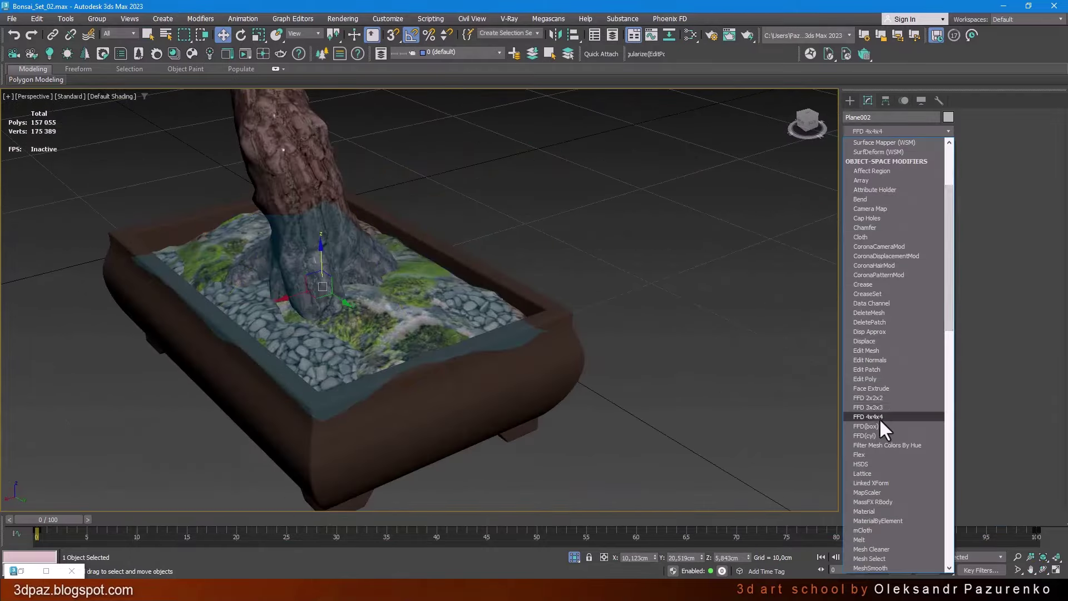
{"action": "left_click", "coordinate": [879, 418]}
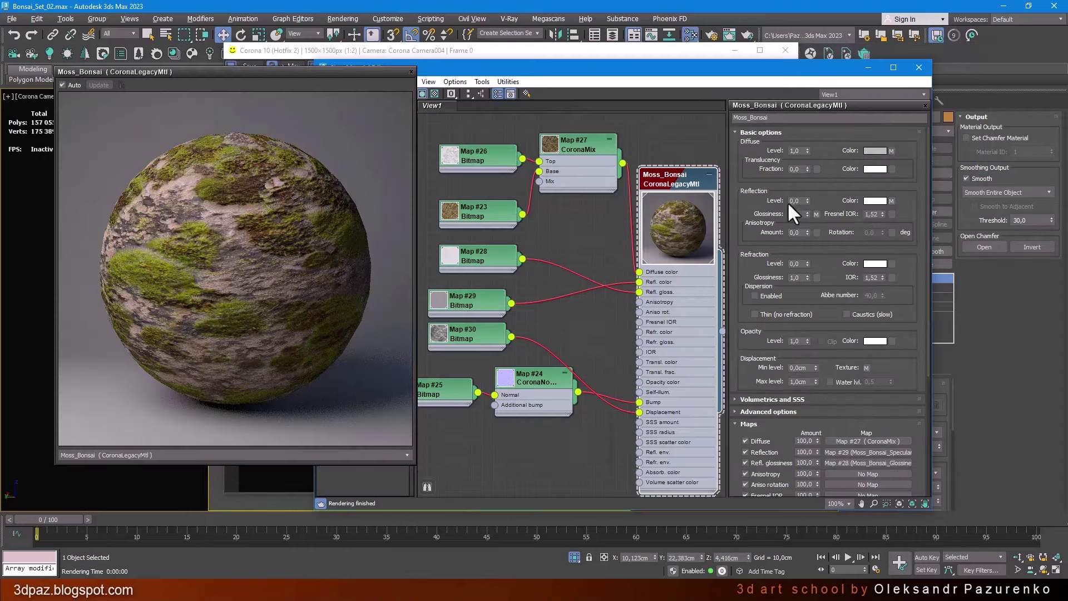
- Zero the Moss_Bonsai diffuse level, close the material editor, and zoom the view around the pot
{"action": "right_click", "coordinate": [807, 150]}
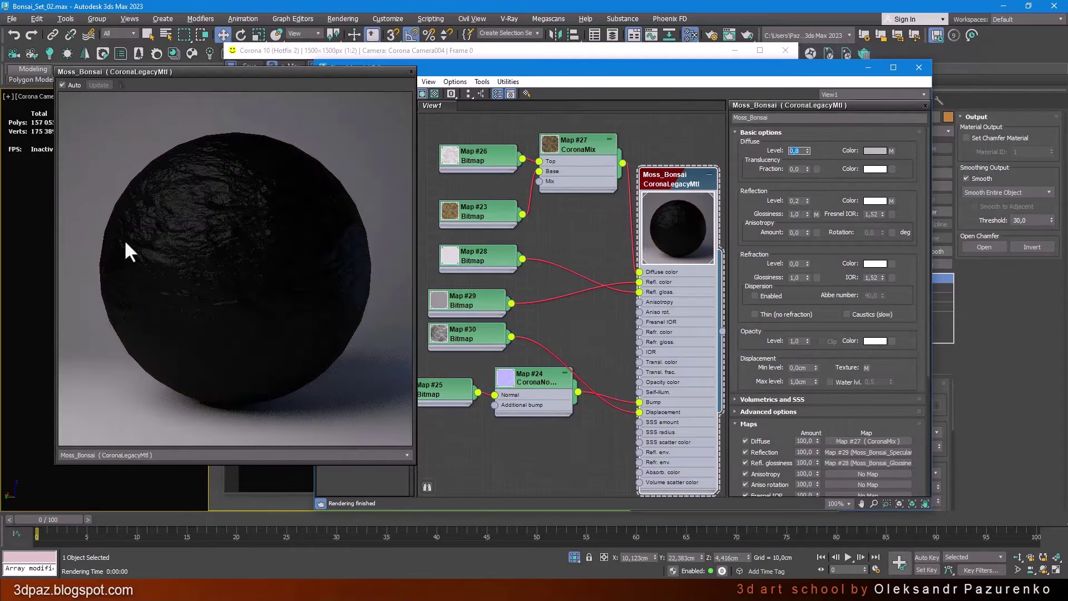
{"action": "left_click", "coordinate": [412, 72]}
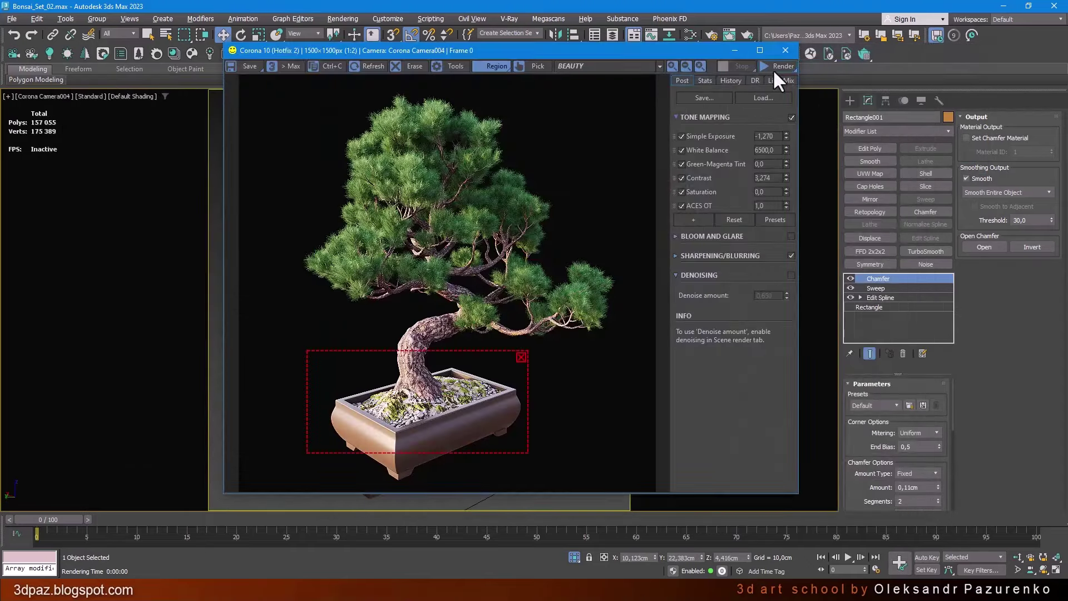
{"action": "scroll", "coordinate": [416, 420], "scroll_direction": "up", "scroll_amount": 1}
{"action": "scroll", "coordinate": [415, 414], "scroll_direction": "up", "scroll_amount": 1}
{"action": "scroll", "coordinate": [414, 401], "scroll_direction": "down", "scroll_amount": 1}
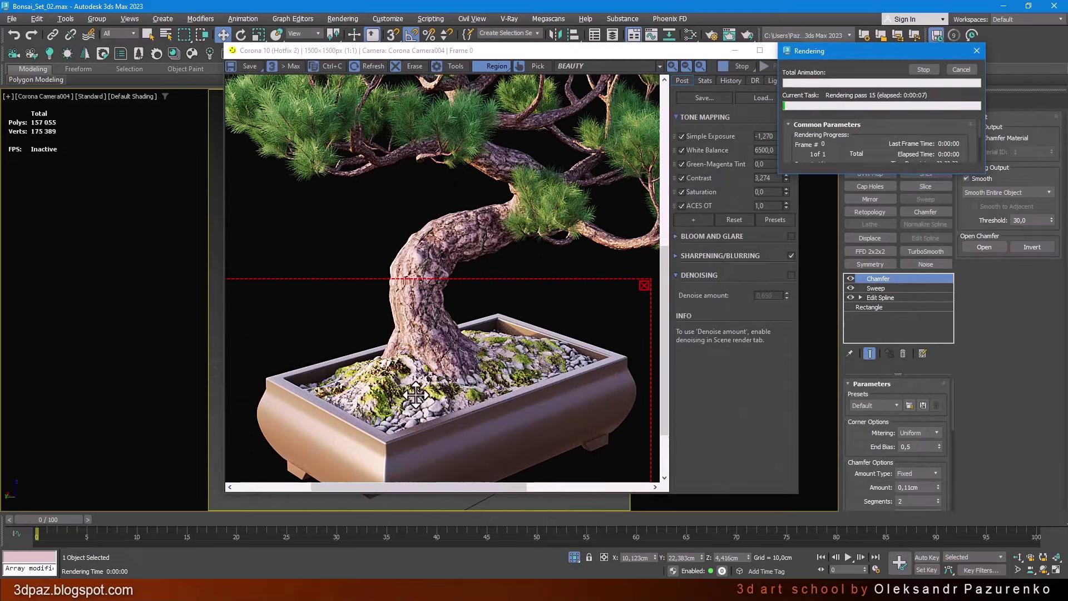
{"action": "scroll", "coordinate": [417, 390], "scroll_direction": "down", "scroll_amount": 1}
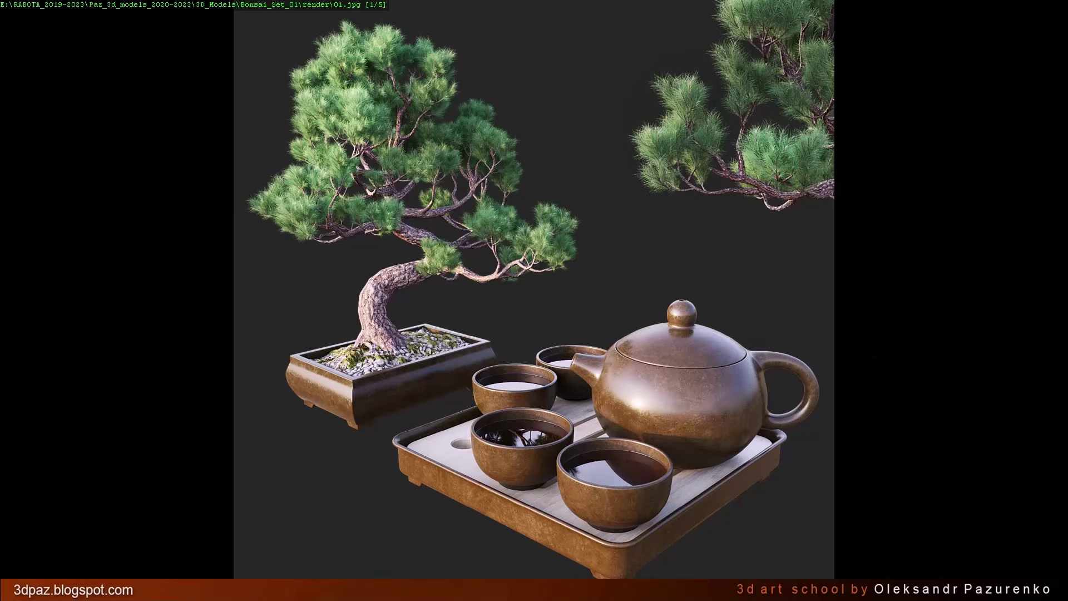
- Page through the renders from 01.jpg to the final wireframe render 05.jpg
{"action": "key", "text": "Right"}
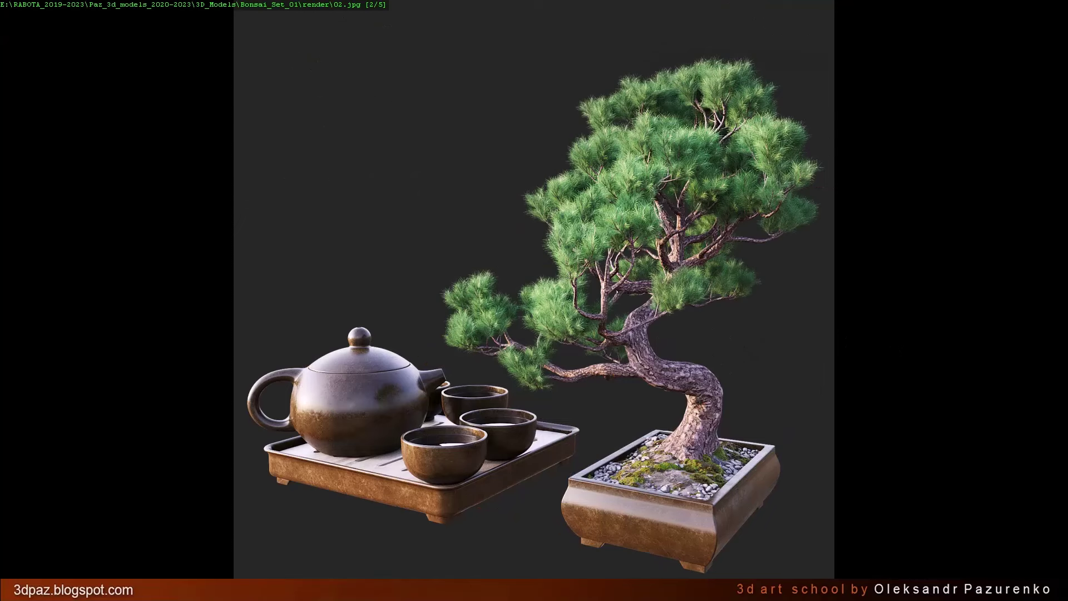
{"action": "key", "text": "Right"}
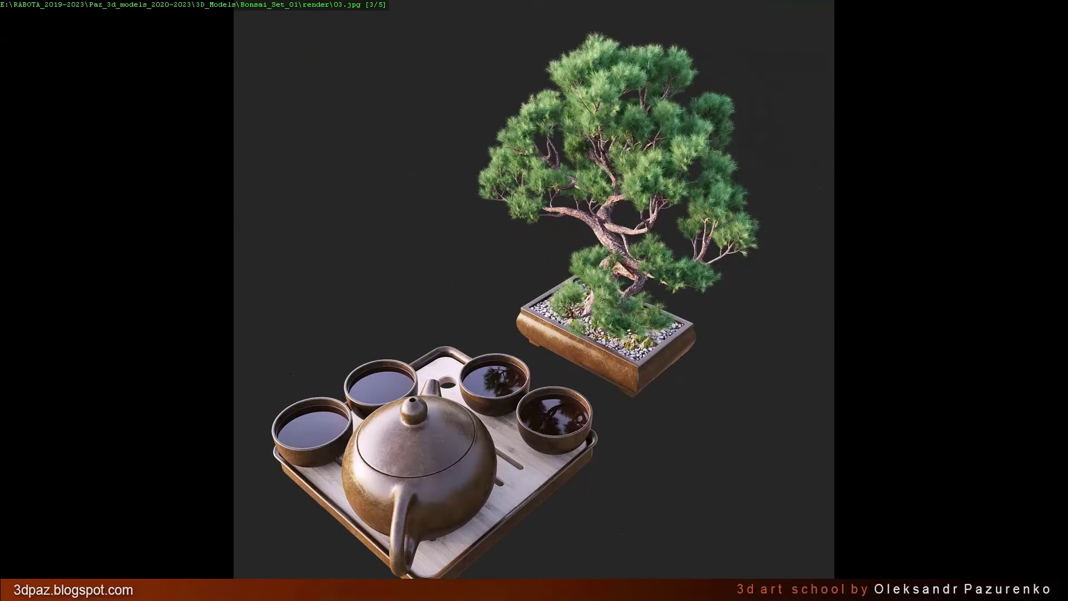
{"action": "key", "text": "Right"}
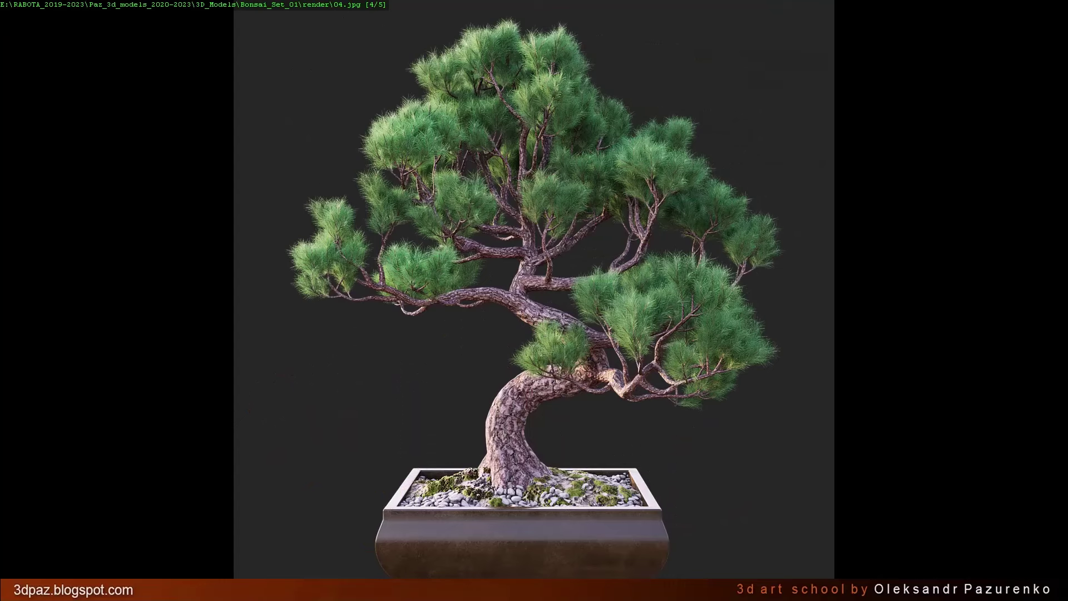
{"action": "key", "text": "Right"}
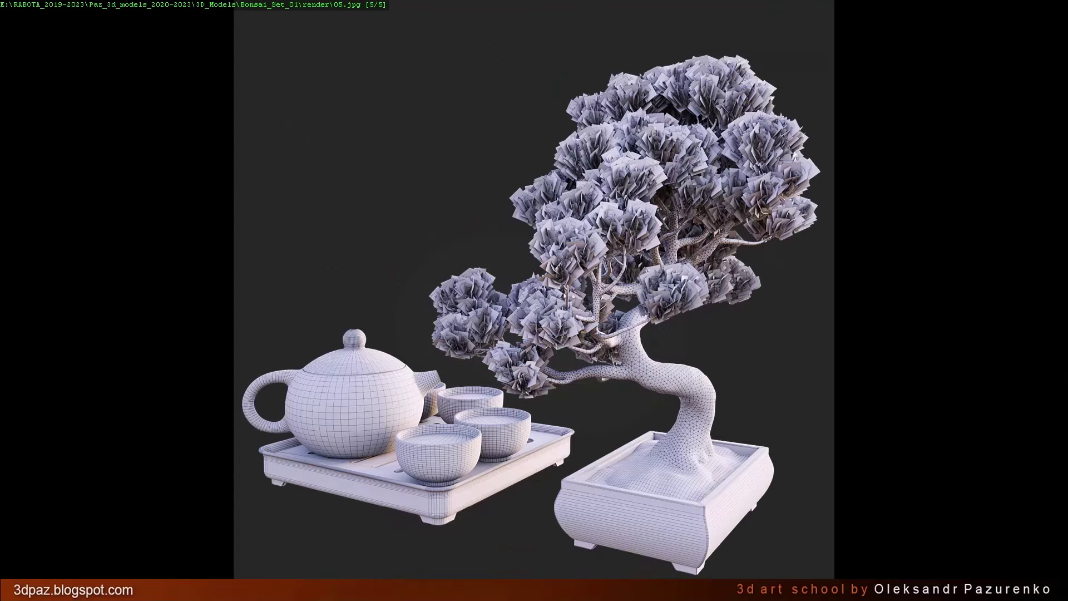